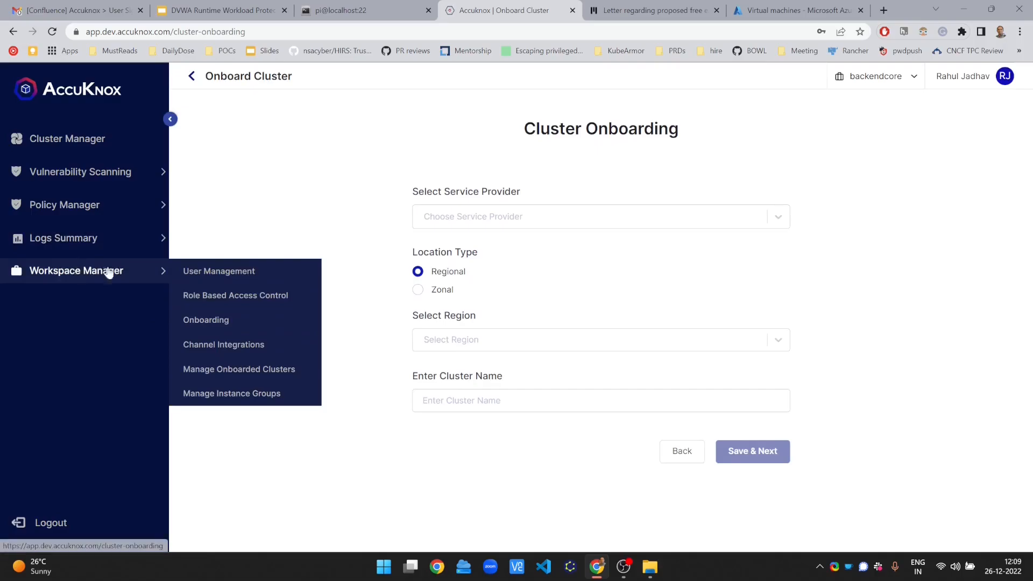
Step: Check which service providers the Cluster Onboarding form offers, leaving the selection empty
click(262, 330)
click(292, 300)
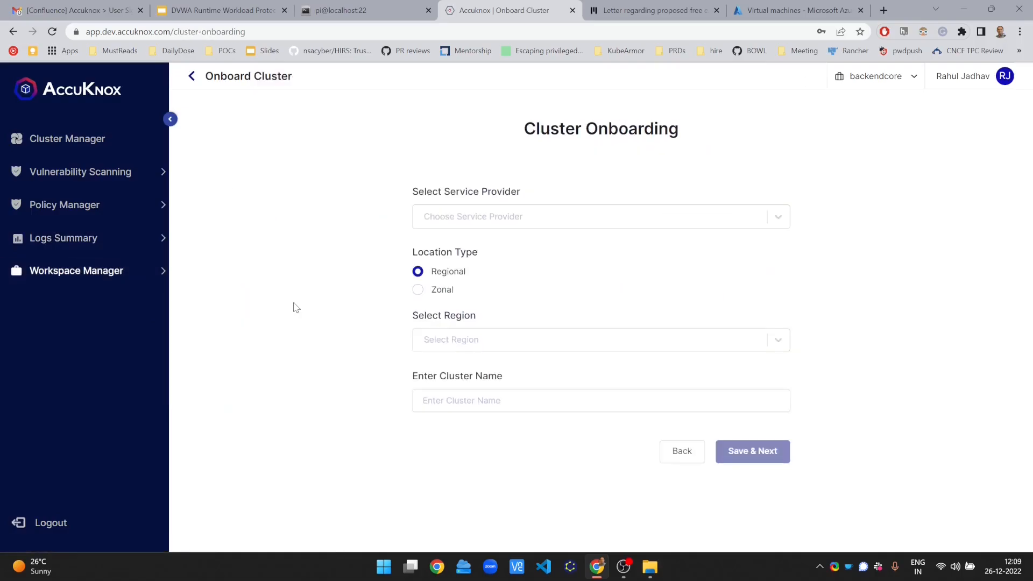
click(457, 220)
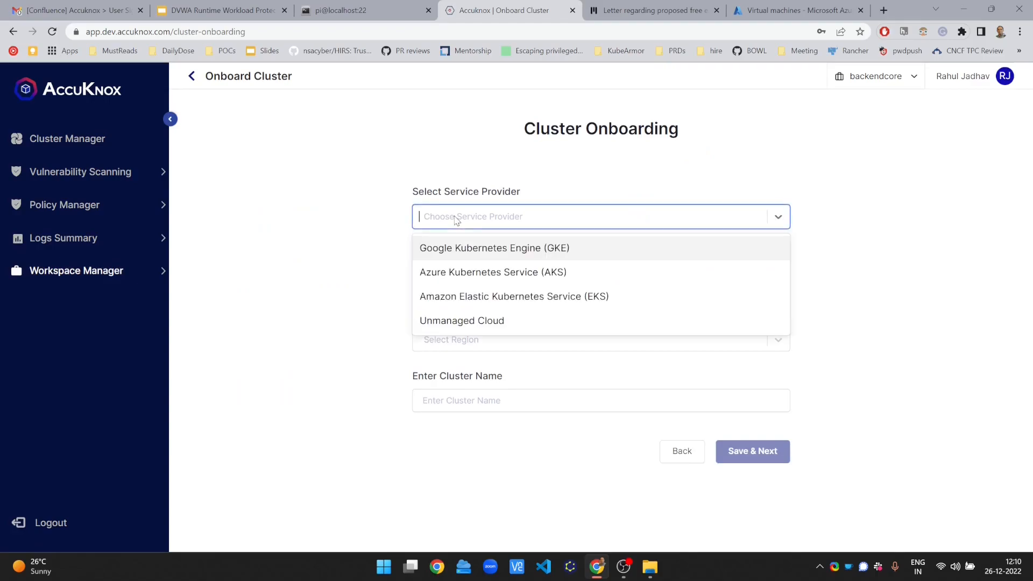
click(392, 264)
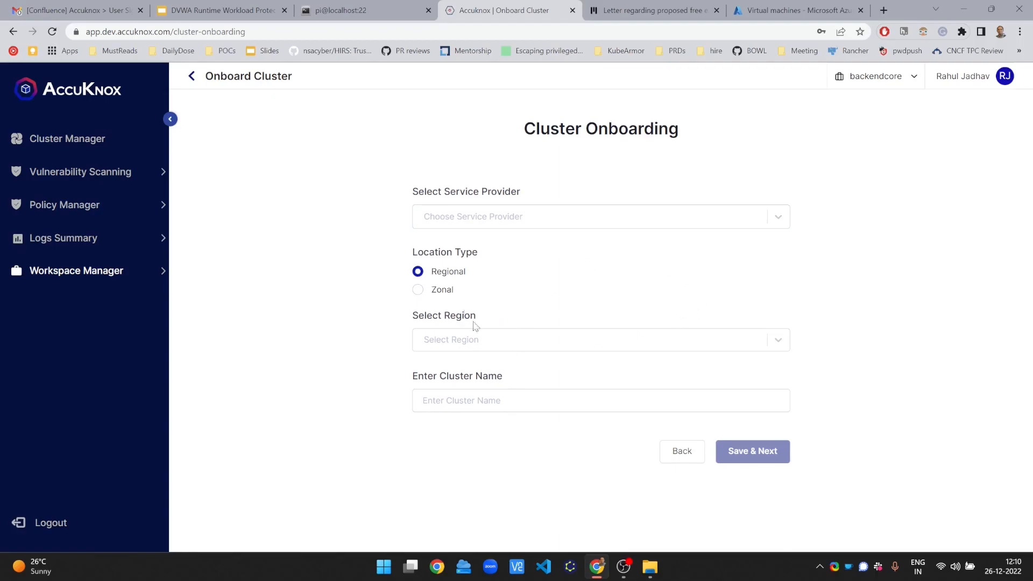
Step: Show the application behaviour of the dvwa-web pod in pandora-cluster from the Cluster Manager
click(70, 141)
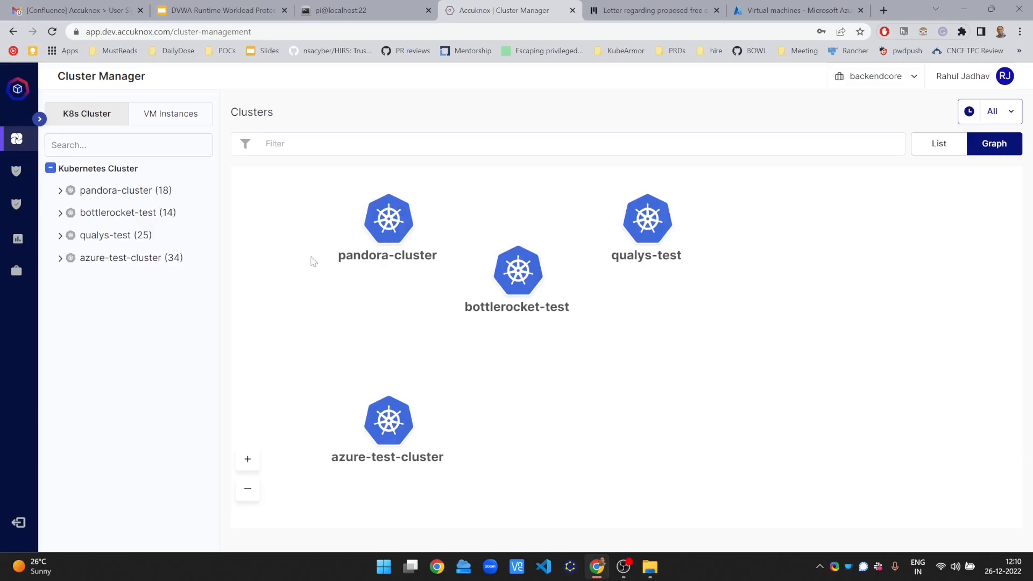
click(115, 191)
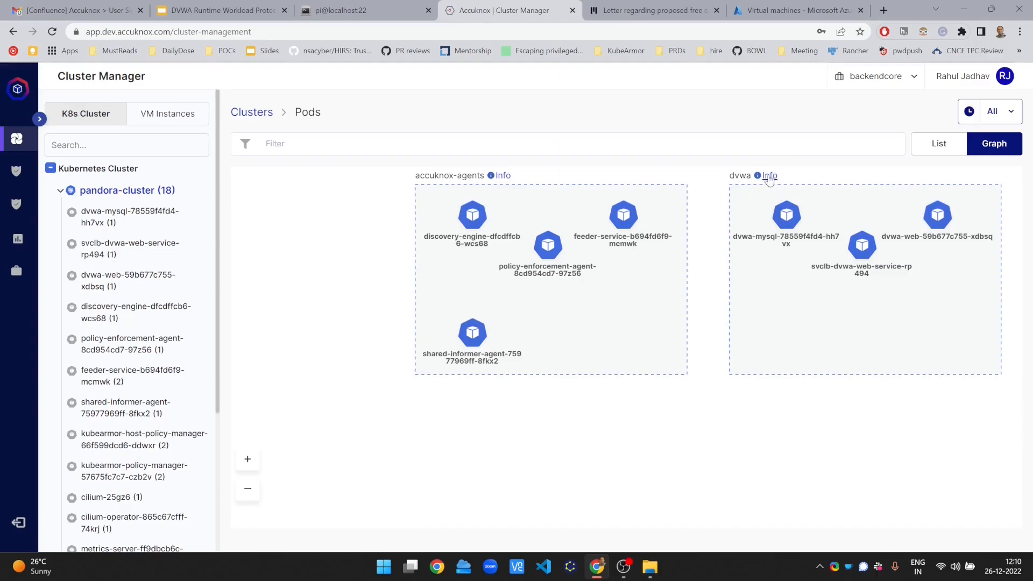
click(937, 230)
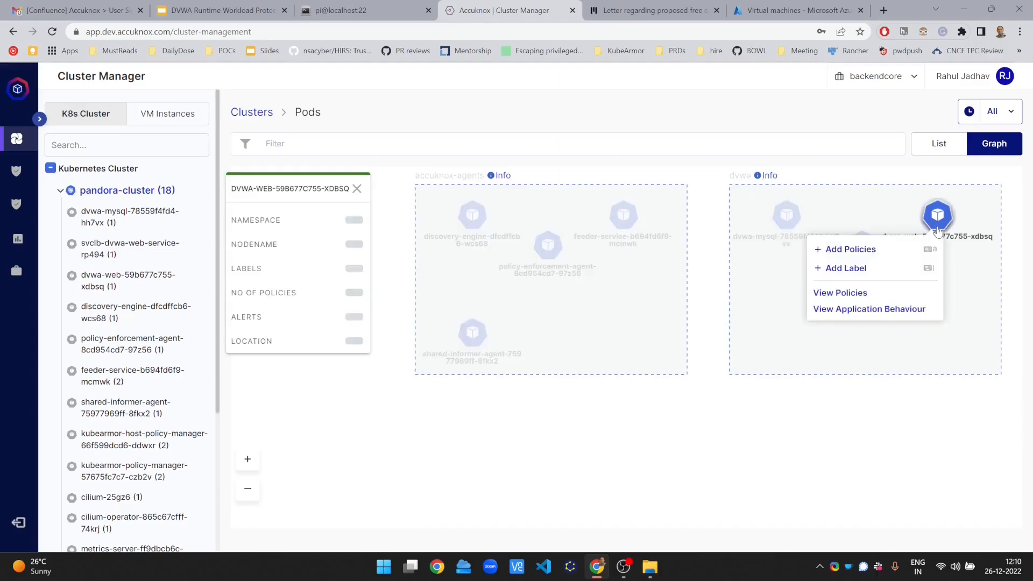
click(894, 310)
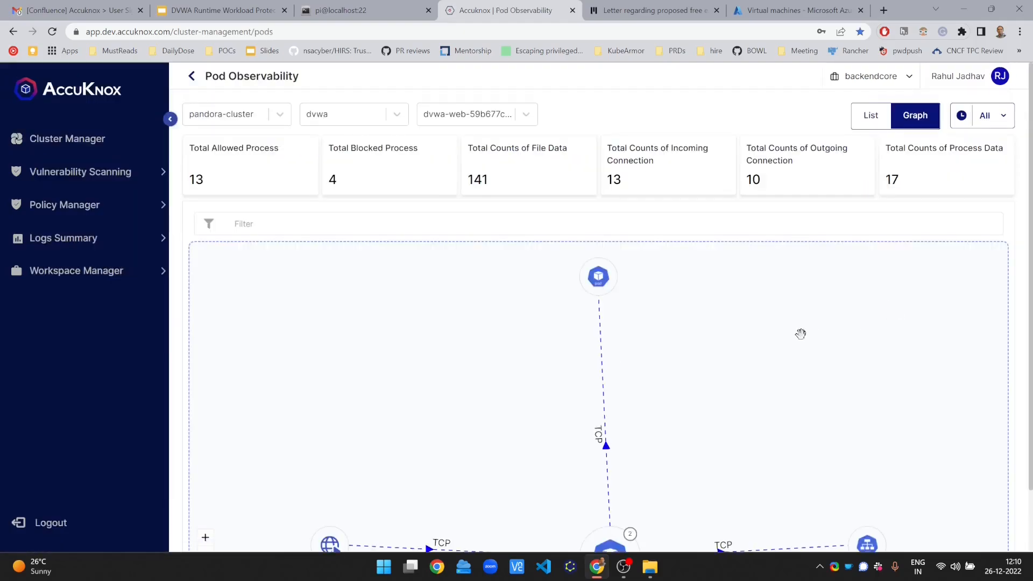
Step: Expand the dvwa-web pod in the observability graph and show the details of its /usr/sbin/apache2 process
drag(679, 345, 651, 250)
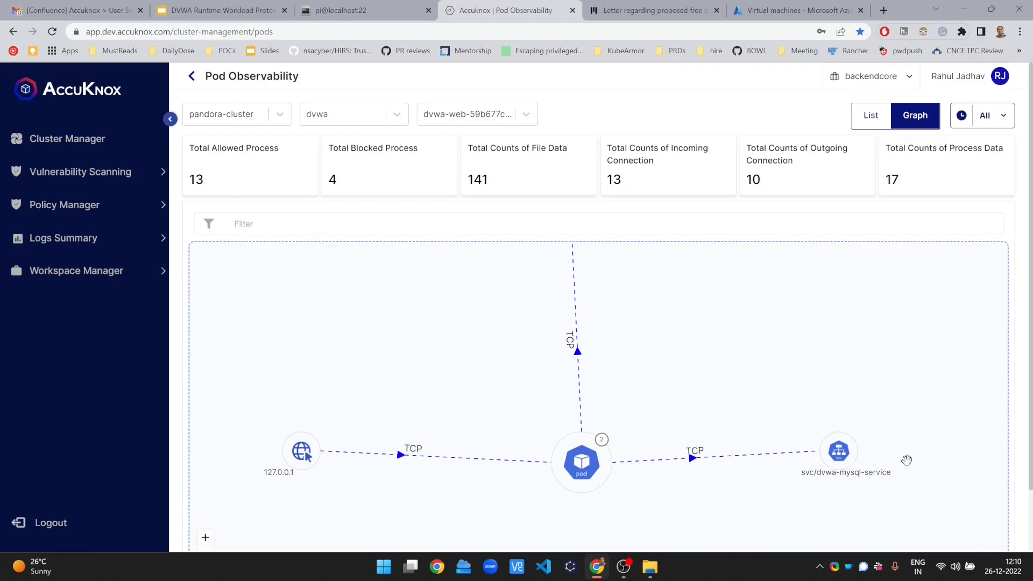
click(601, 441)
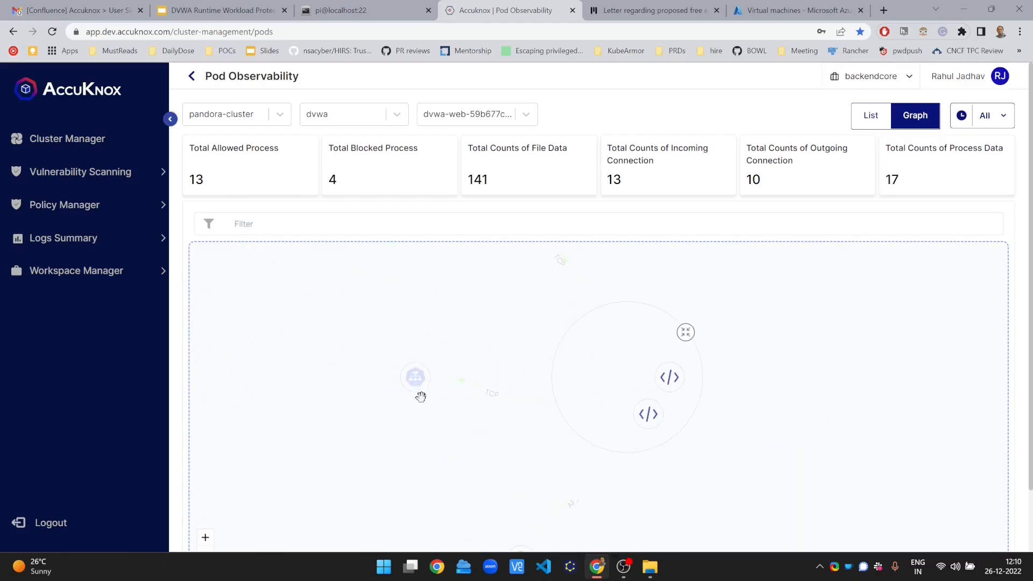
click(649, 415)
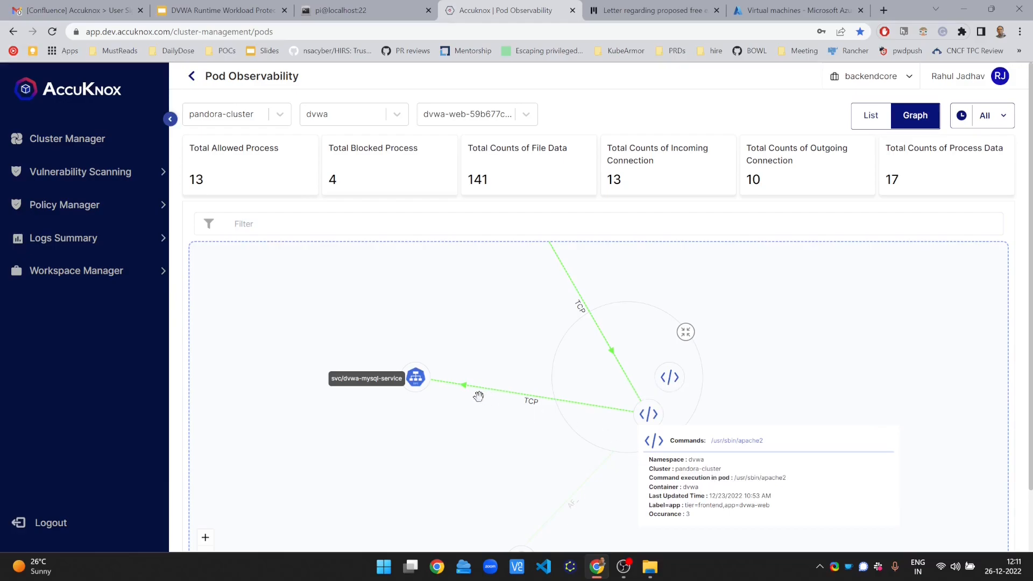
Step: Inspect the apache2 process's TCP egress connection to svc/dvwa-mysql-service and its TCP ingress connection in the graph
click(522, 398)
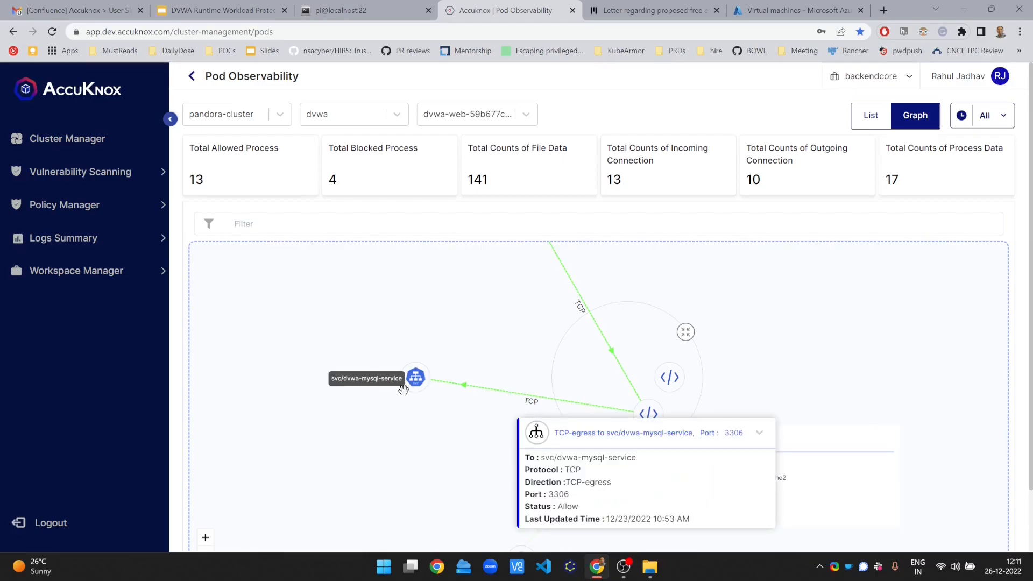
click(454, 430)
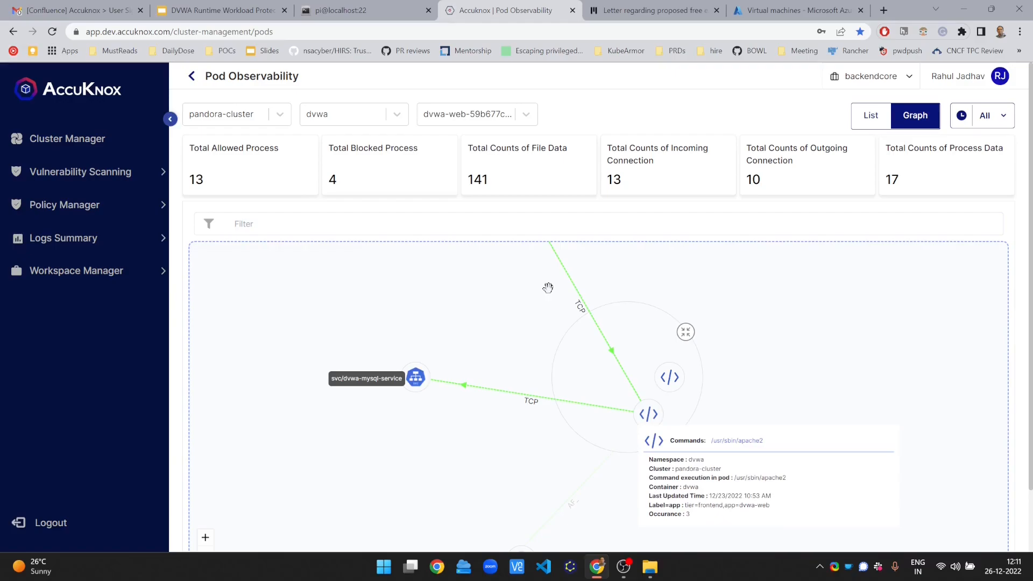
click(581, 312)
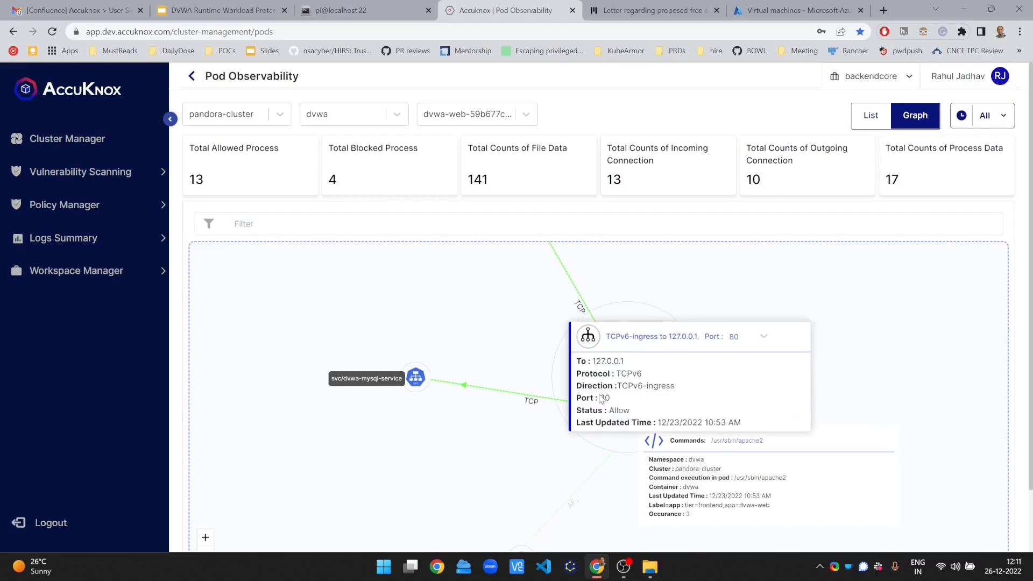
click(512, 330)
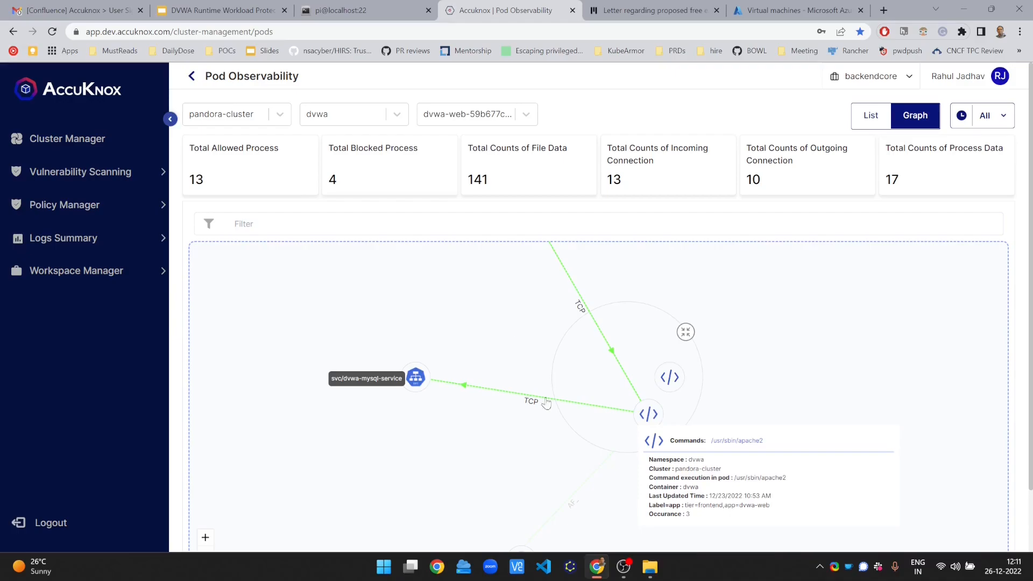
Step: Examine the pod's process, file and network observability records as lists, including the second page of file records
click(874, 115)
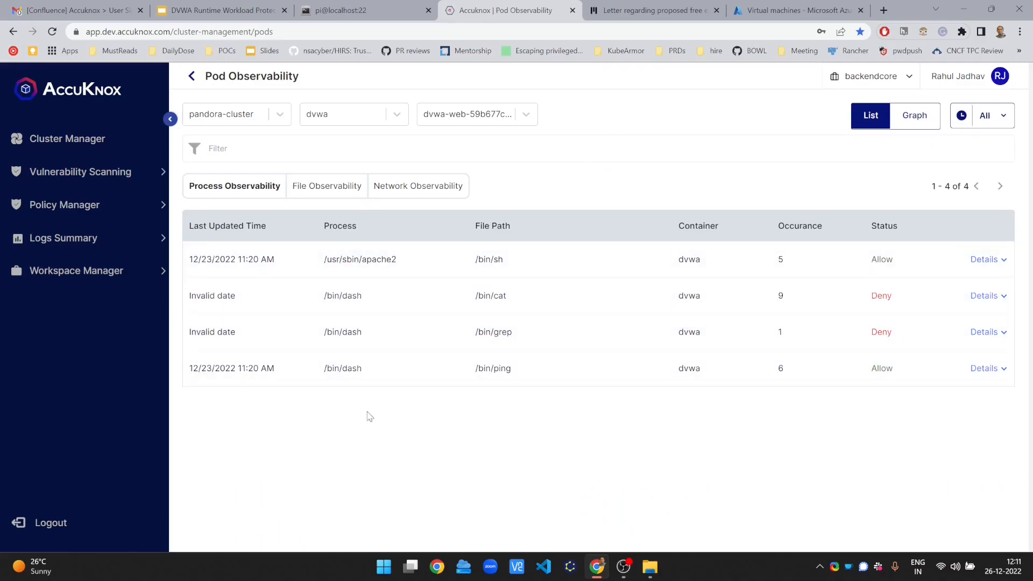
click(337, 183)
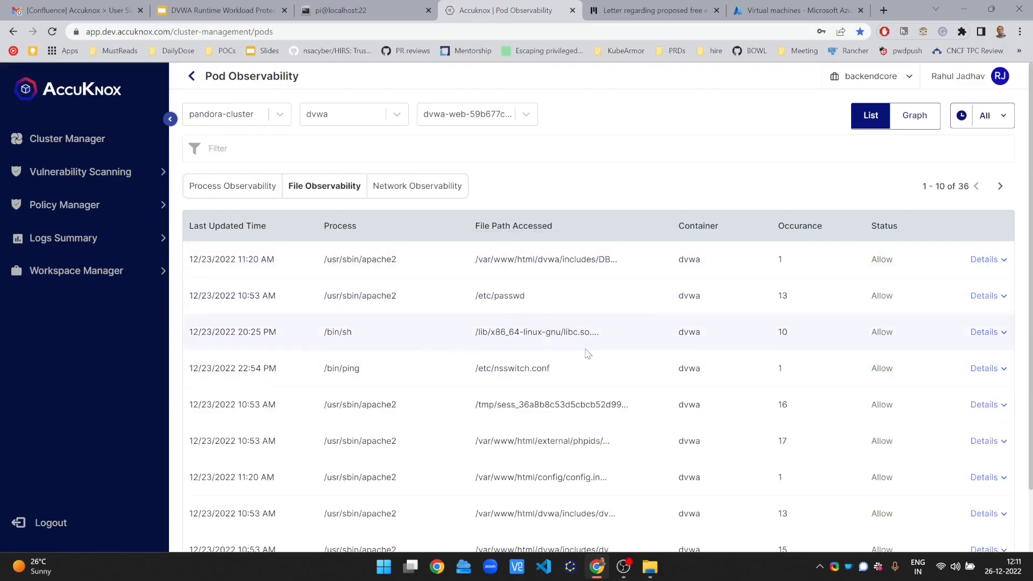
scroll(587, 353, down, 2)
scroll(588, 353, up, 2)
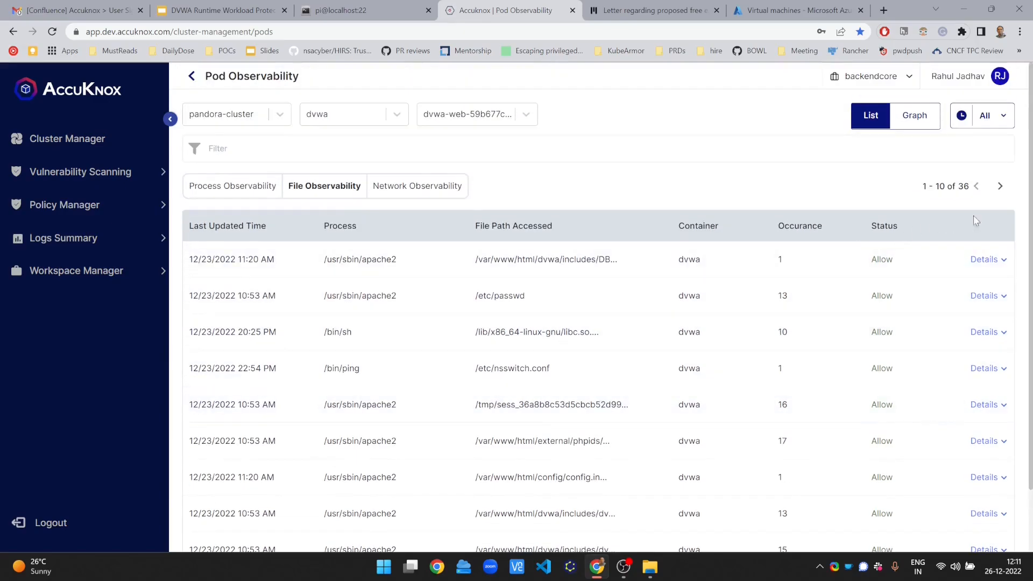
click(1000, 187)
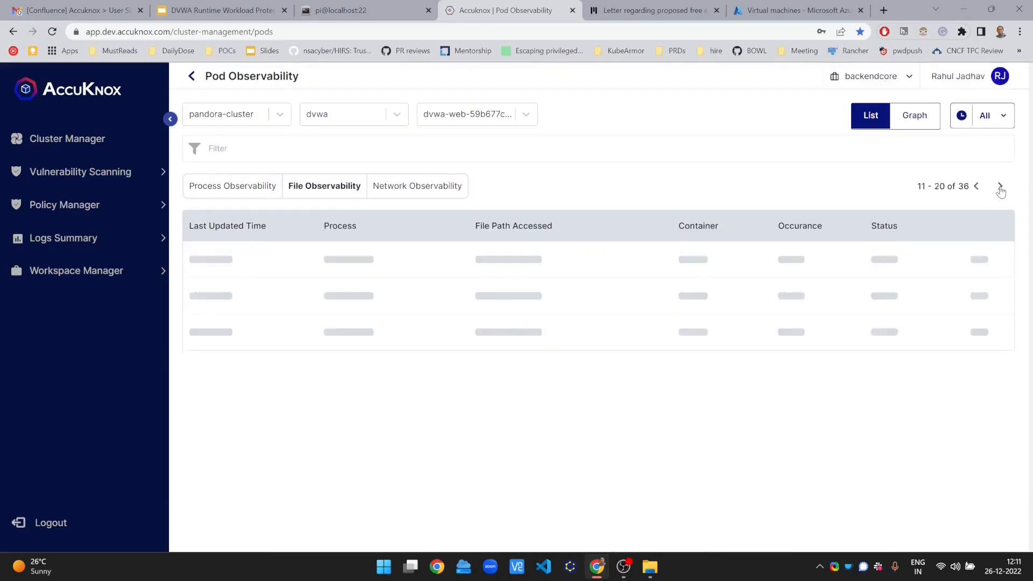
click(401, 188)
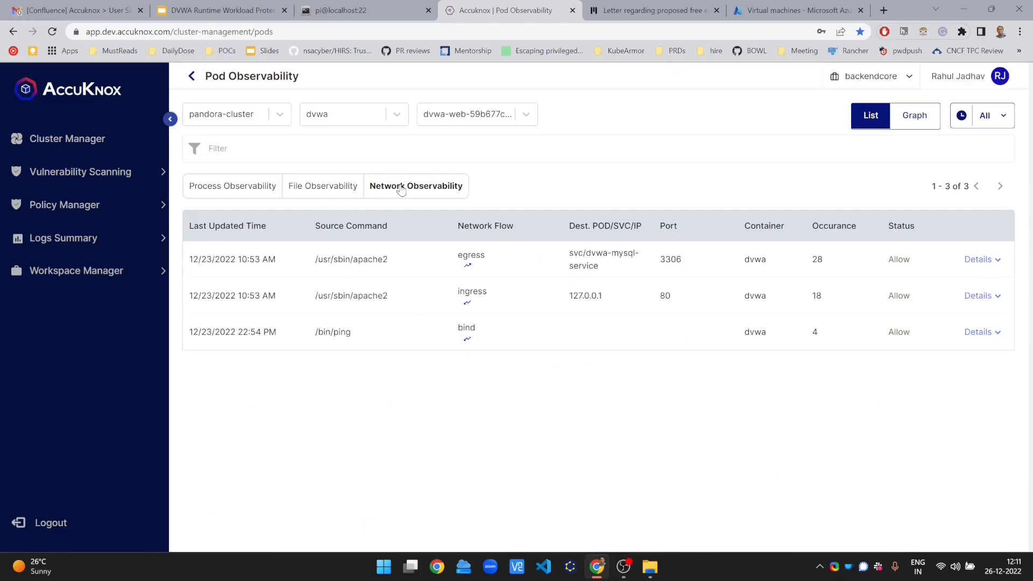
Step: Filter the auto-discovered policies by the cluster pandora-cluster and the namespace dvwa
mouse_move(142, 202)
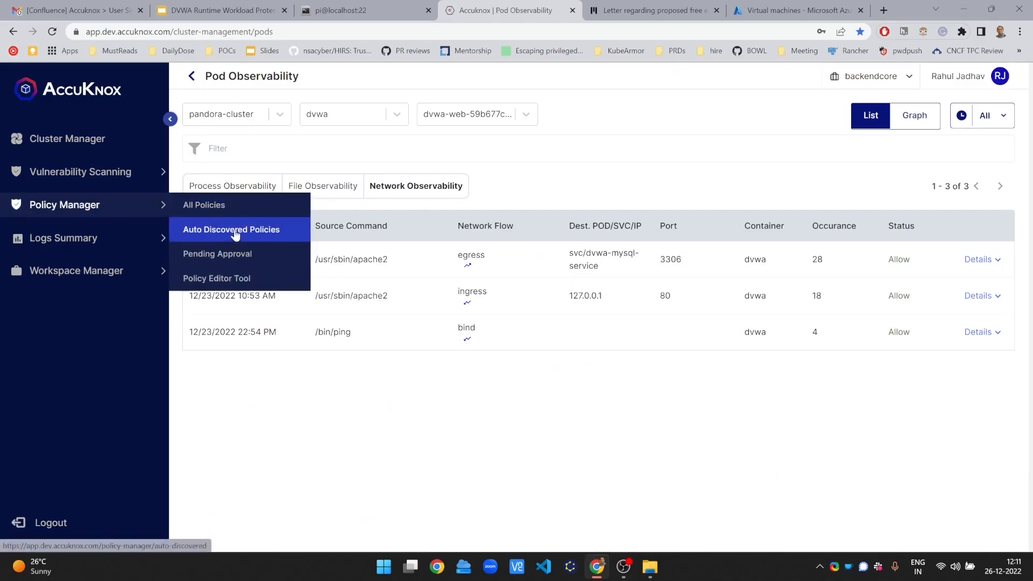
click(235, 230)
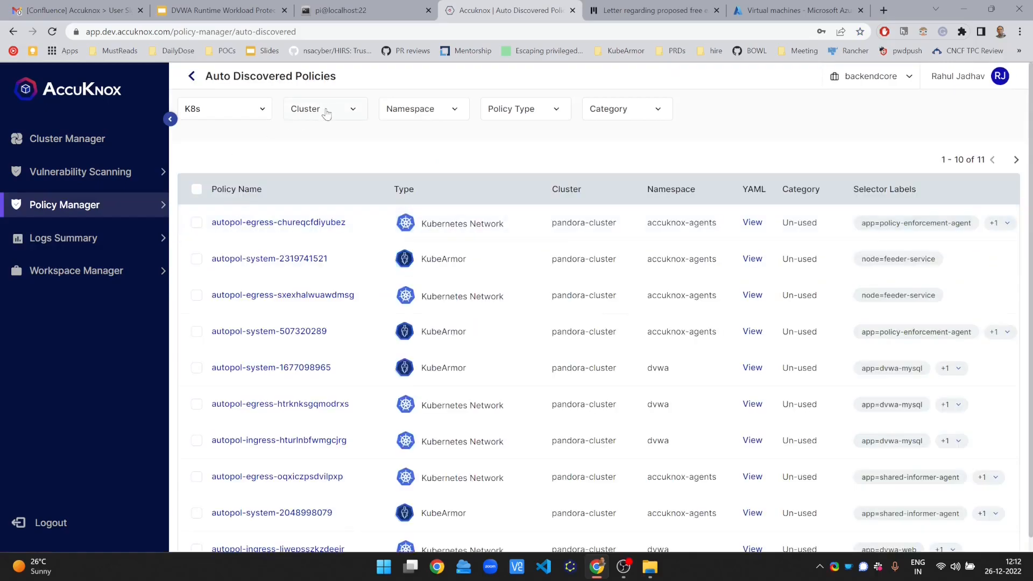
click(326, 113)
click(299, 244)
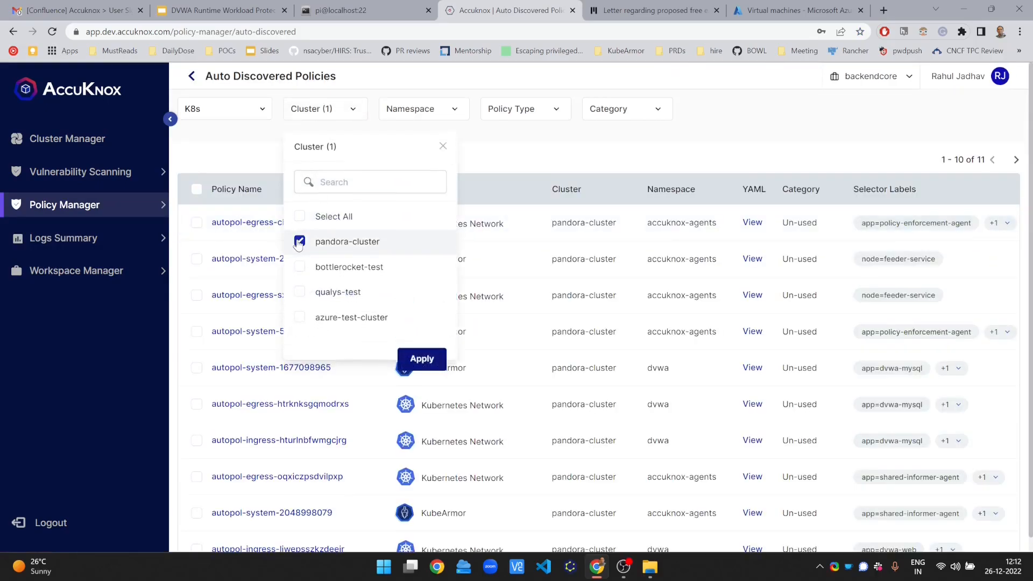
click(428, 355)
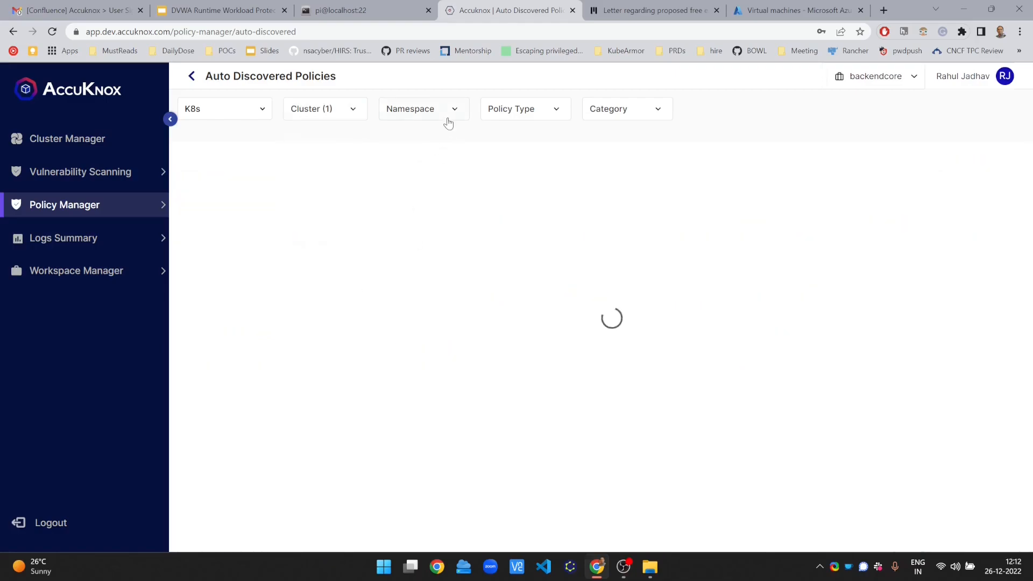
click(454, 111)
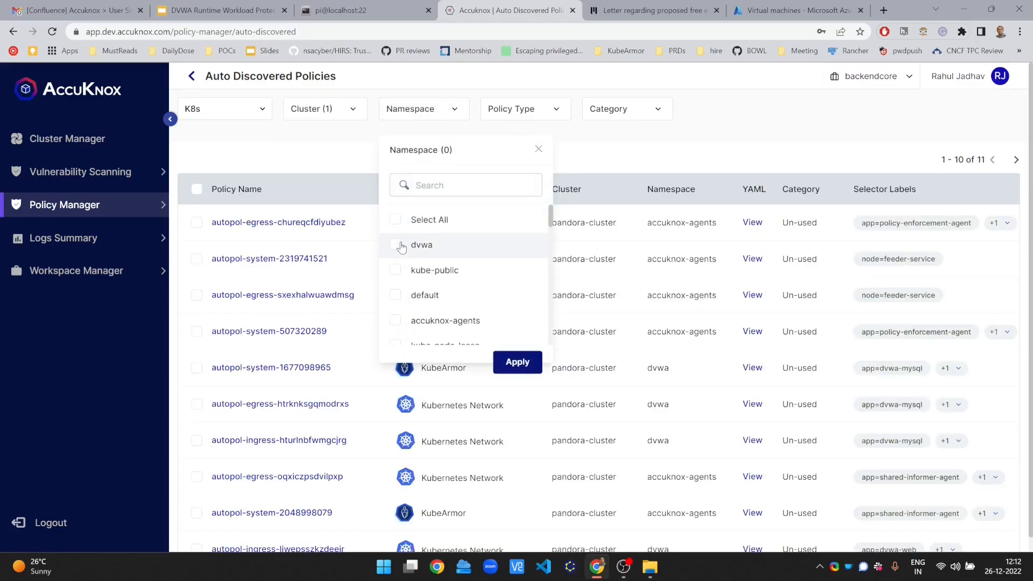
click(396, 242)
click(508, 358)
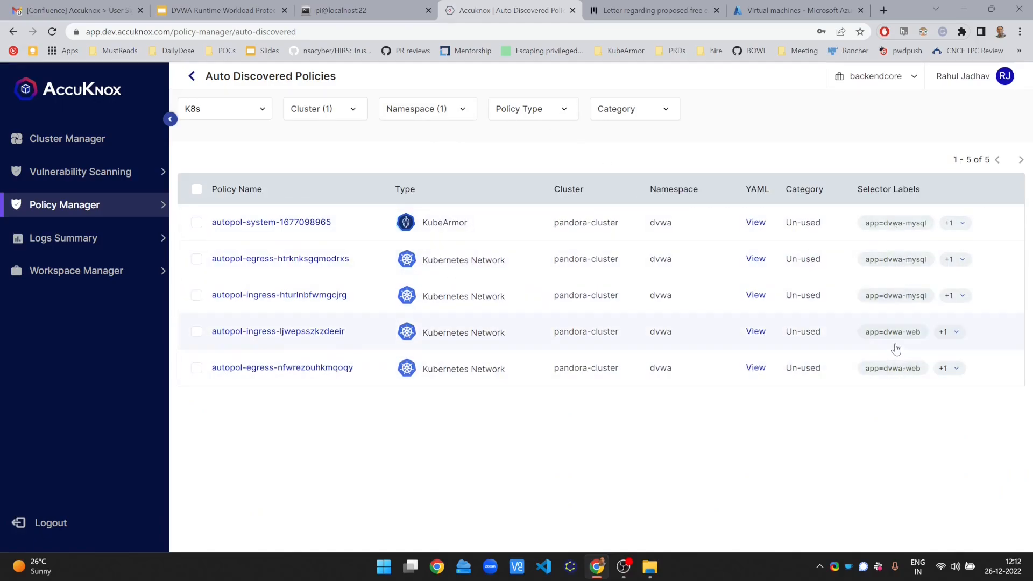
mouse_move(99, 214)
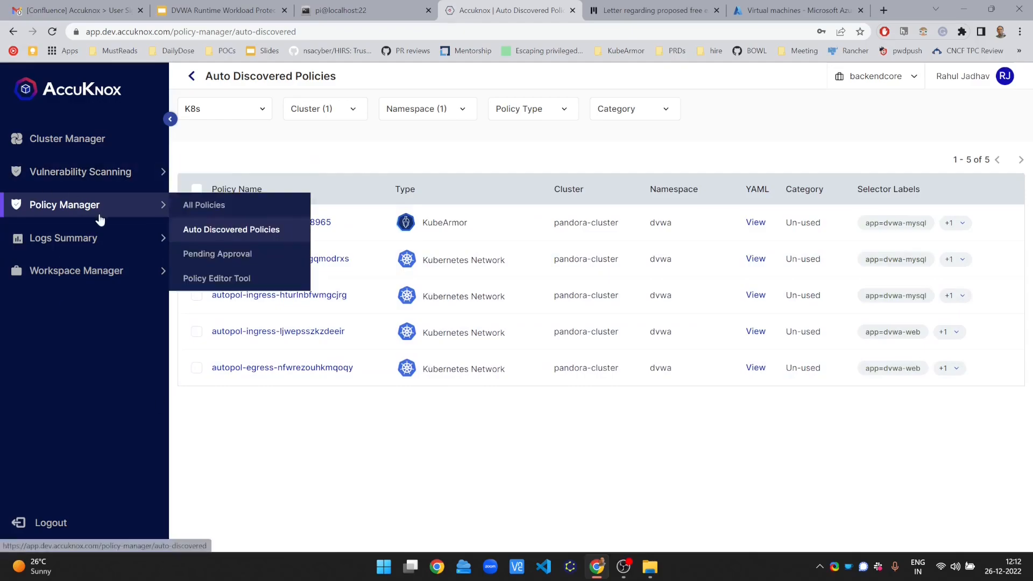
click(209, 205)
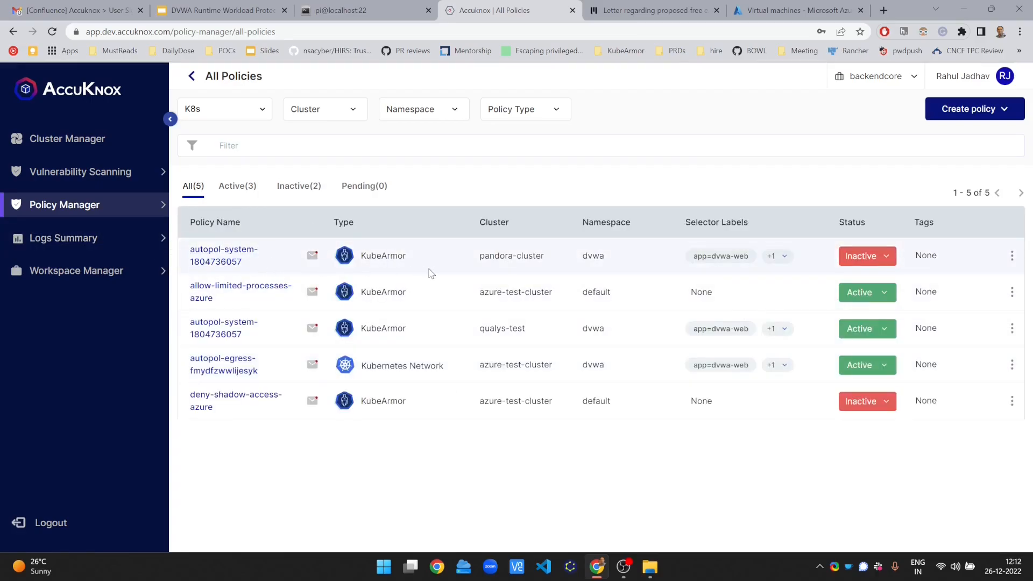
double_click(591, 257)
click(780, 257)
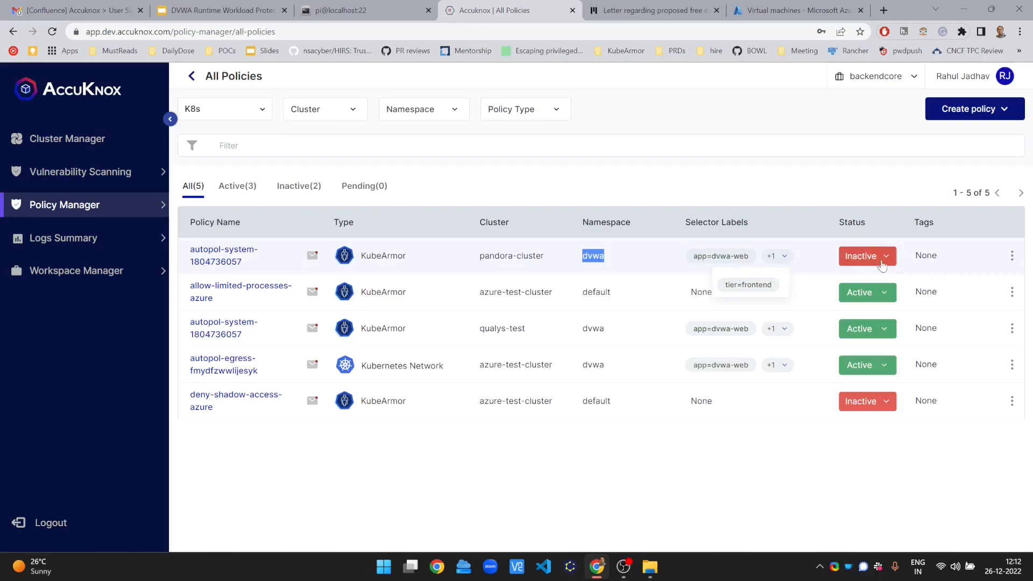
click(881, 257)
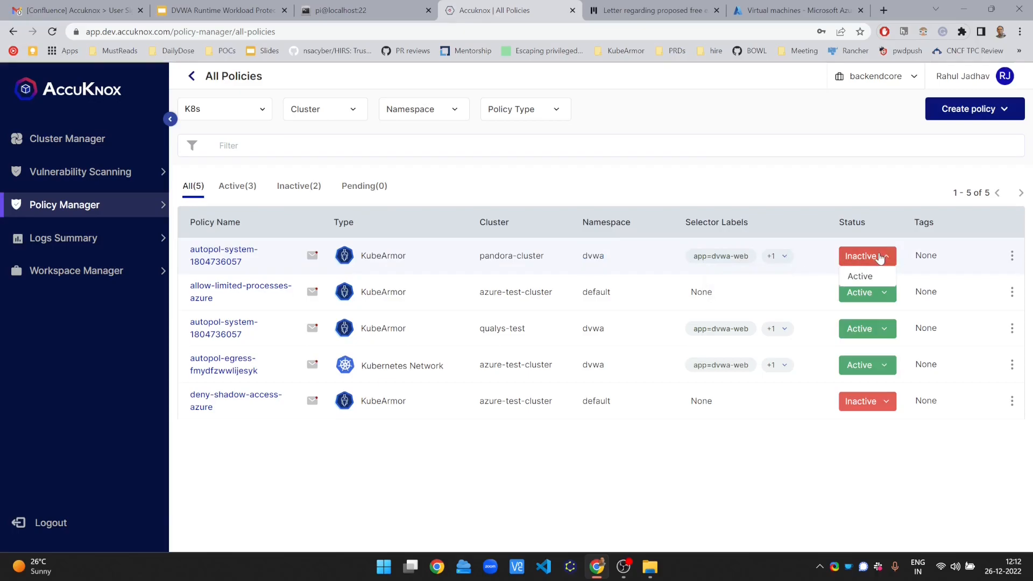
click(861, 276)
click(669, 354)
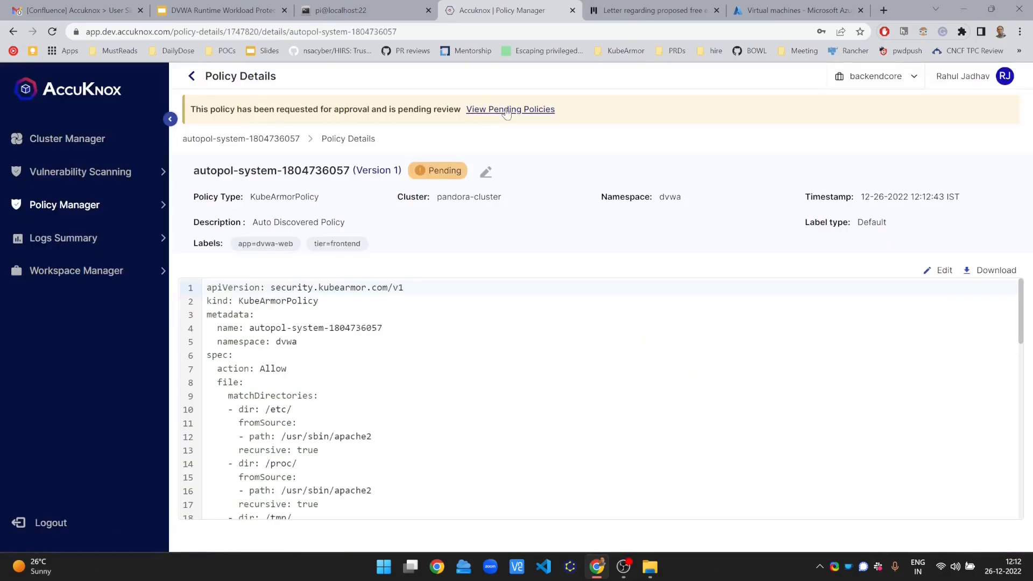
click(493, 110)
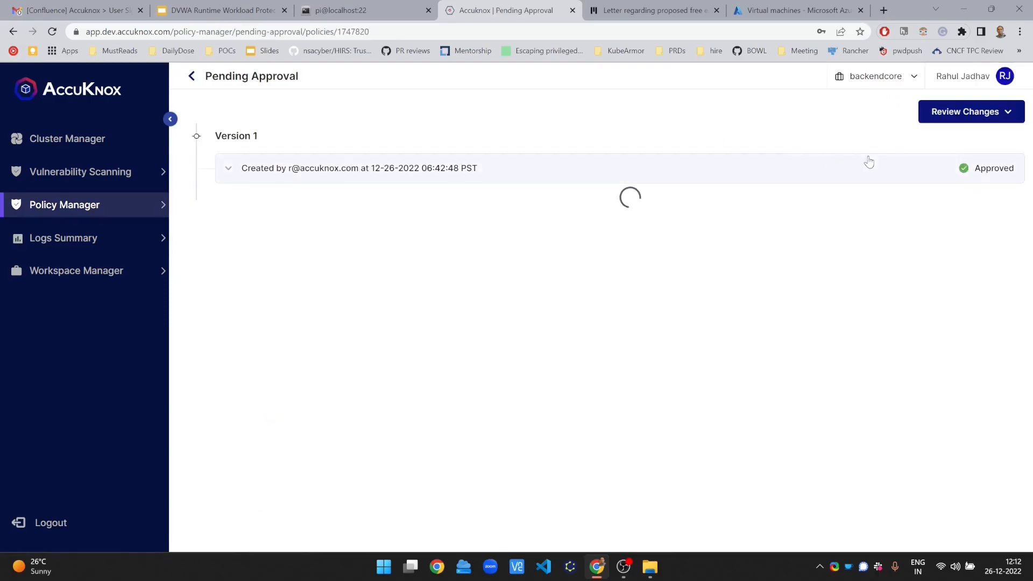
click(963, 117)
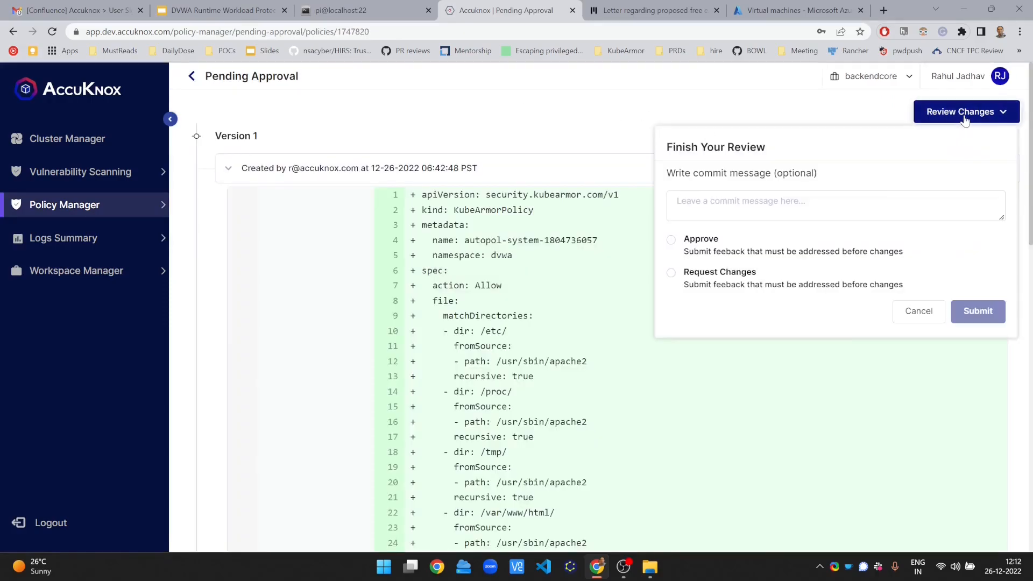
click(671, 240)
click(963, 311)
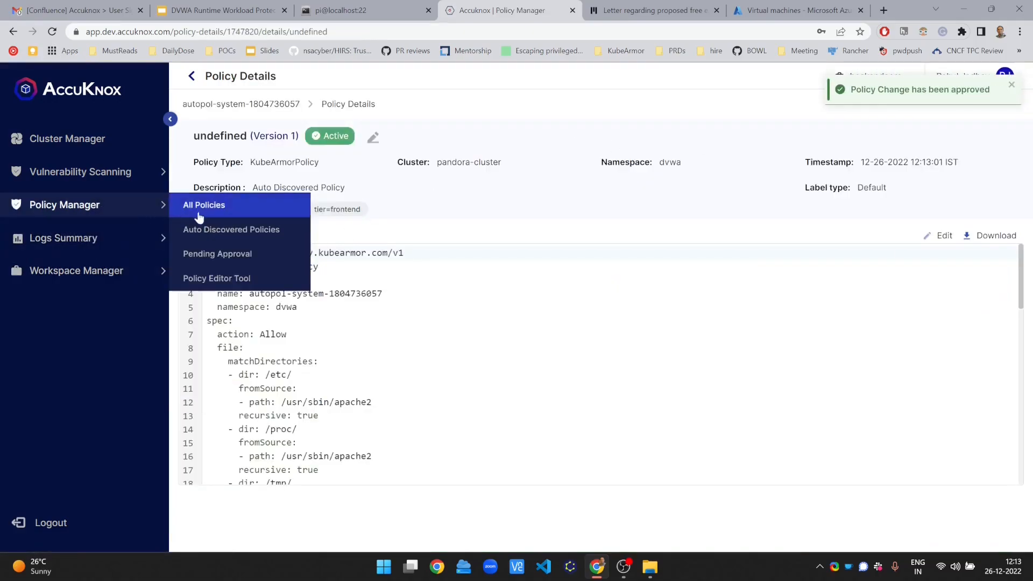
Step: Check the policy's status in the full policy list and switch to the web SSH terminal
click(195, 217)
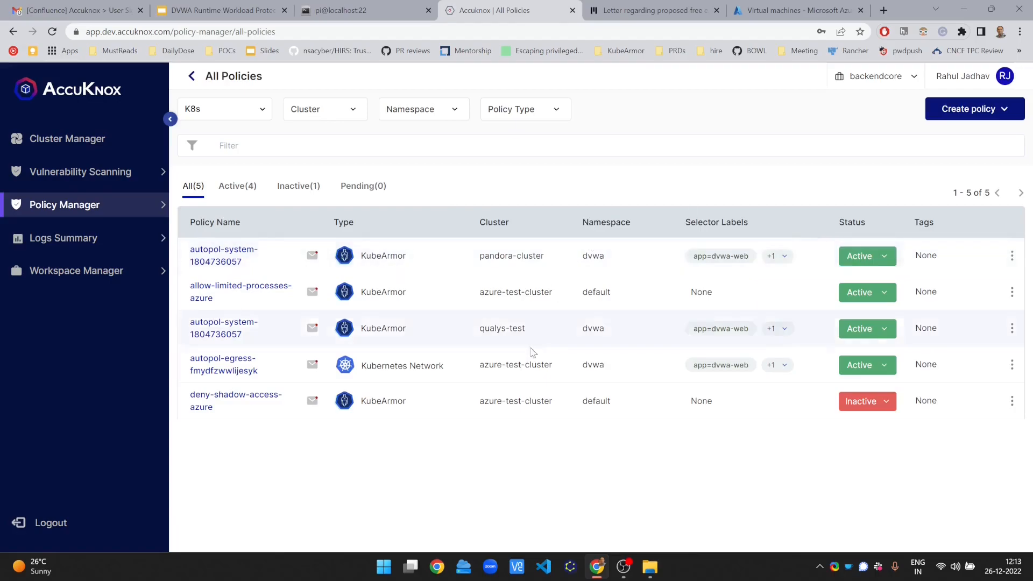
click(365, 10)
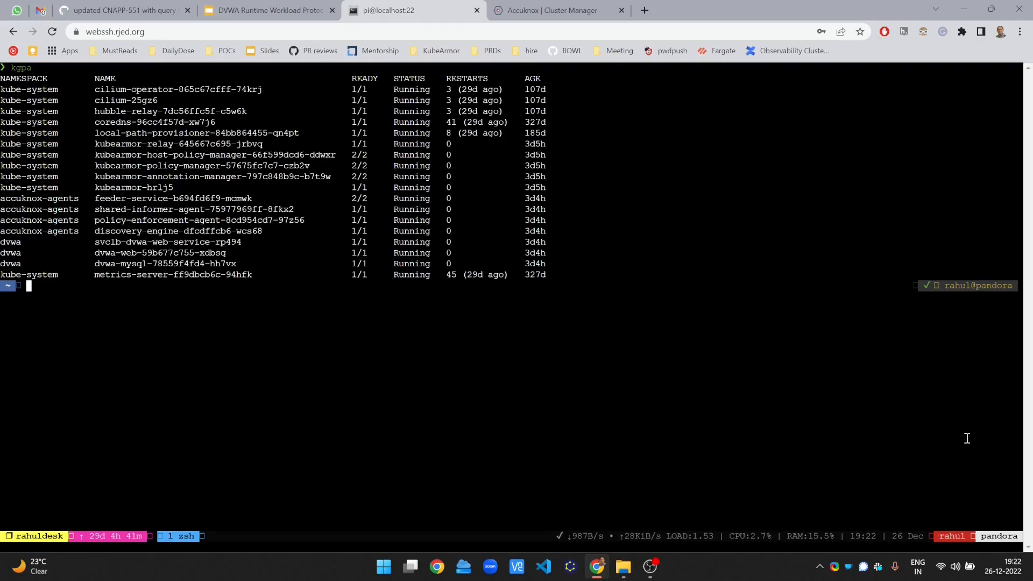
text(k get ksp -)
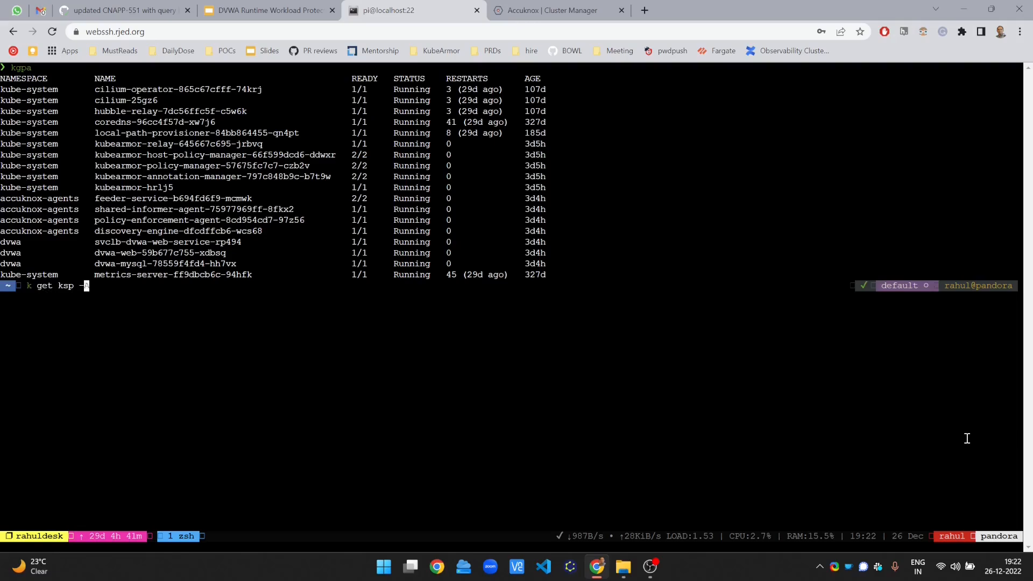
text(A)
key(Return)
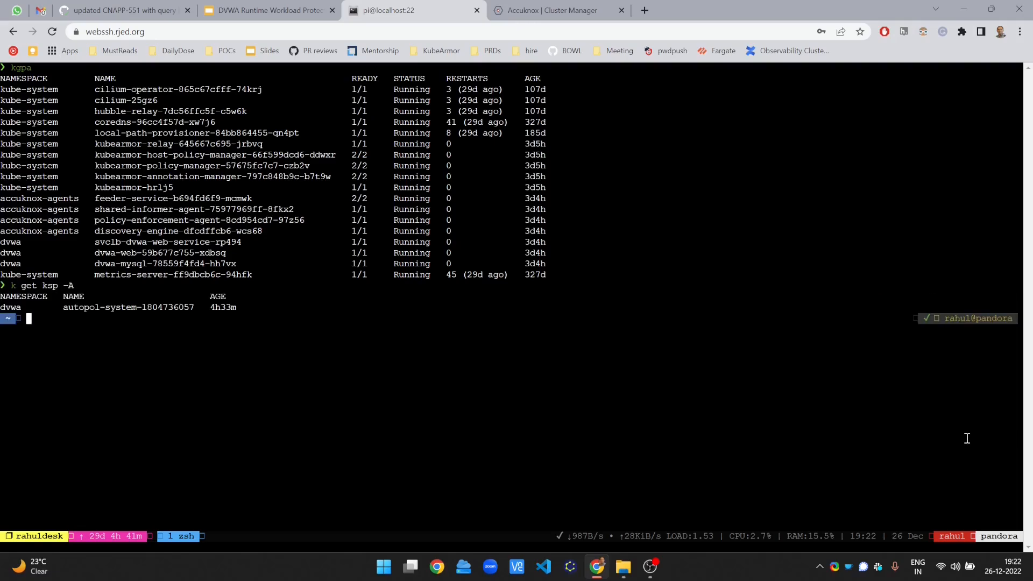
double_click(76, 302)
double_click(75, 308)
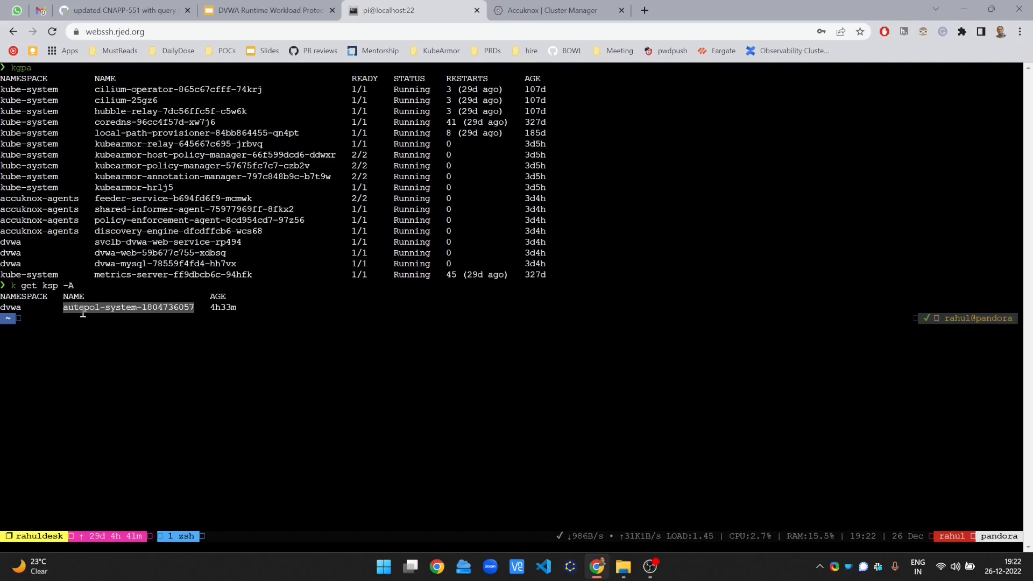
Step: Open an interactive bash shell in the dvwa-web-59b677c755-xdbsq pod of the dvwa namespace using k exec
text(k e)
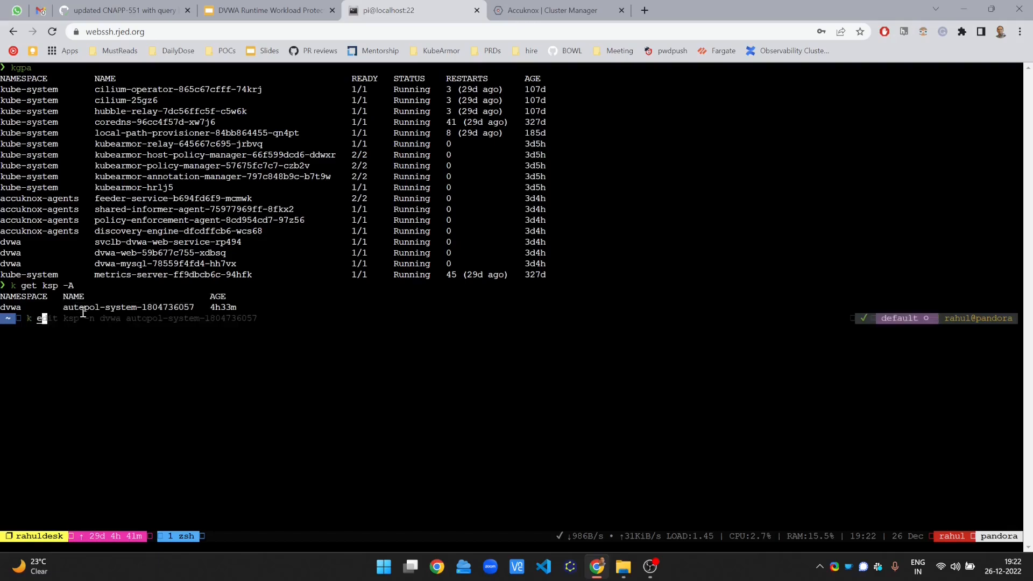
text(xec -it -n )
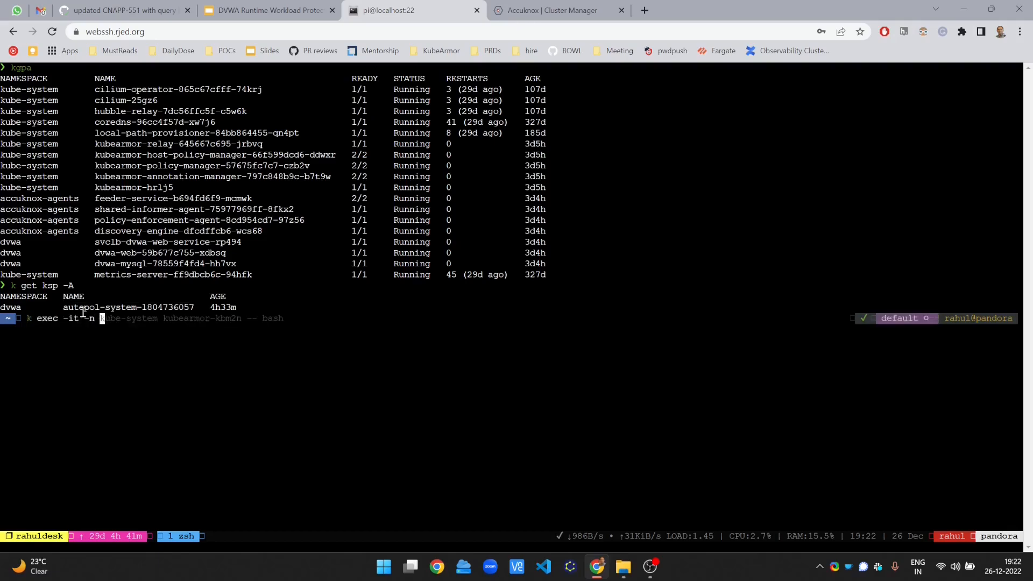
text(dvwa)
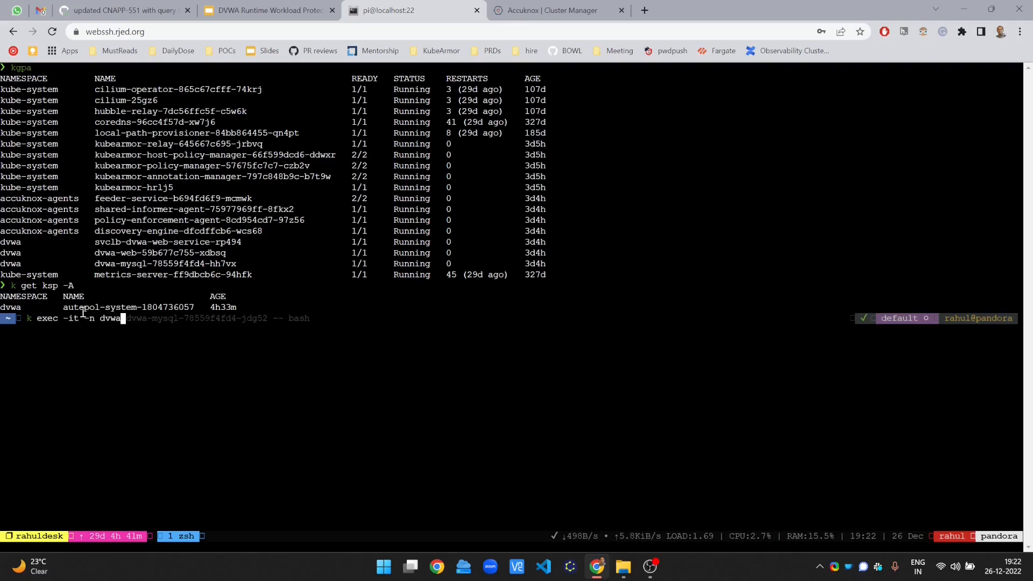
text(a-web-)
key(Tab)
text(-- bash)
key(Return)
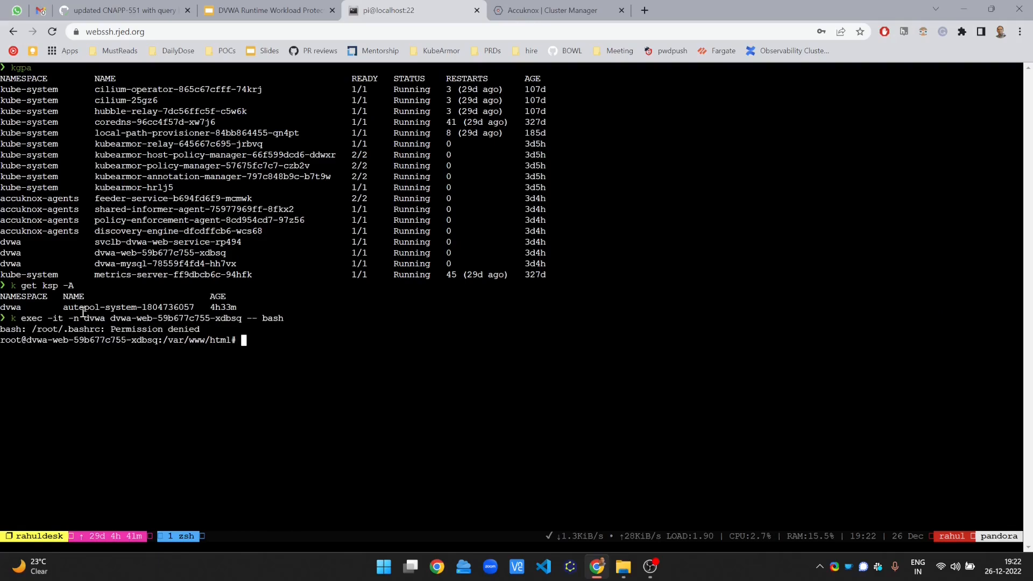
Step: Ping localhost from inside the dvwa-web pod and stop it after a few replies
text(ping localhost)
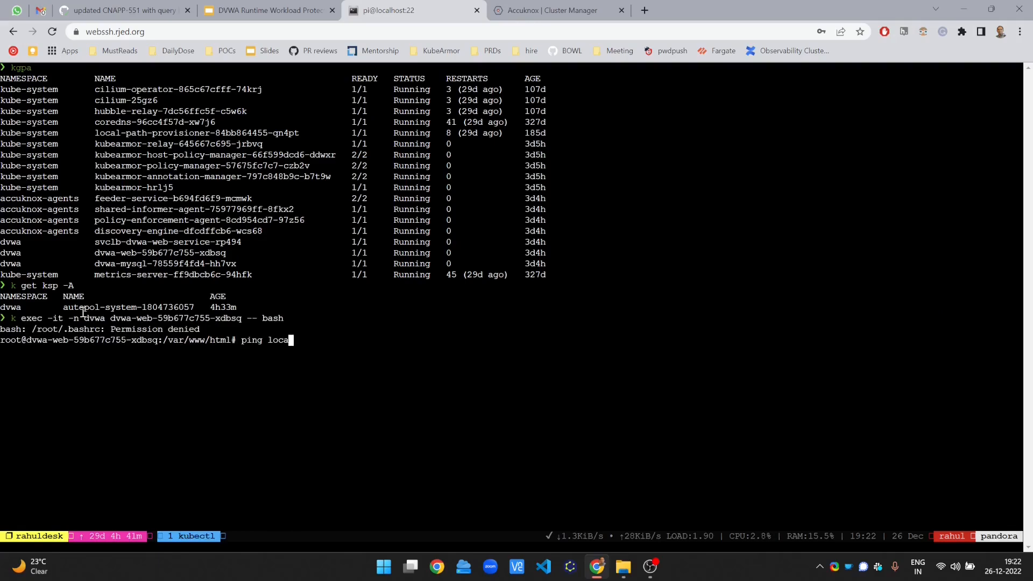
key(Return)
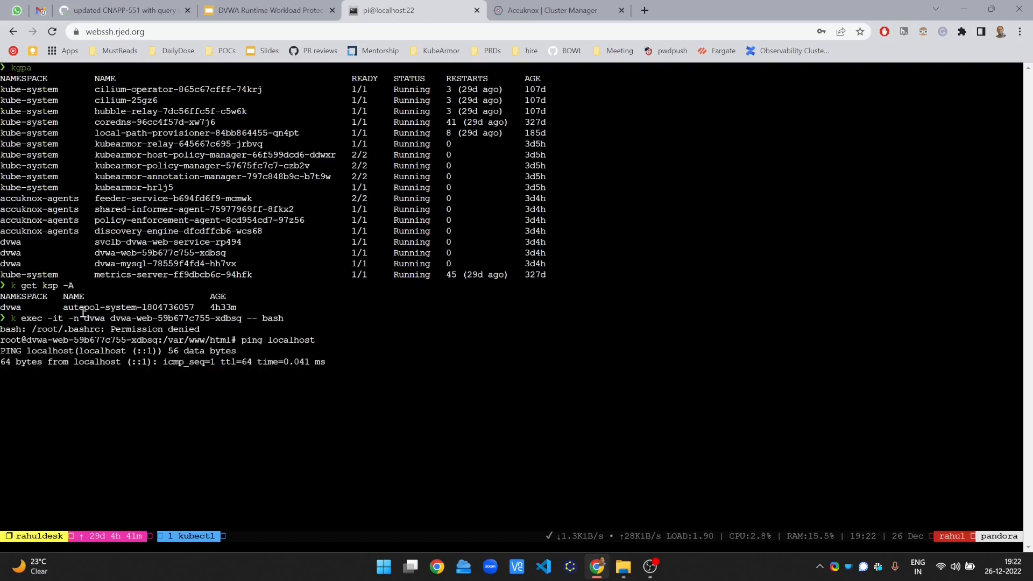
key(ctrl+c)
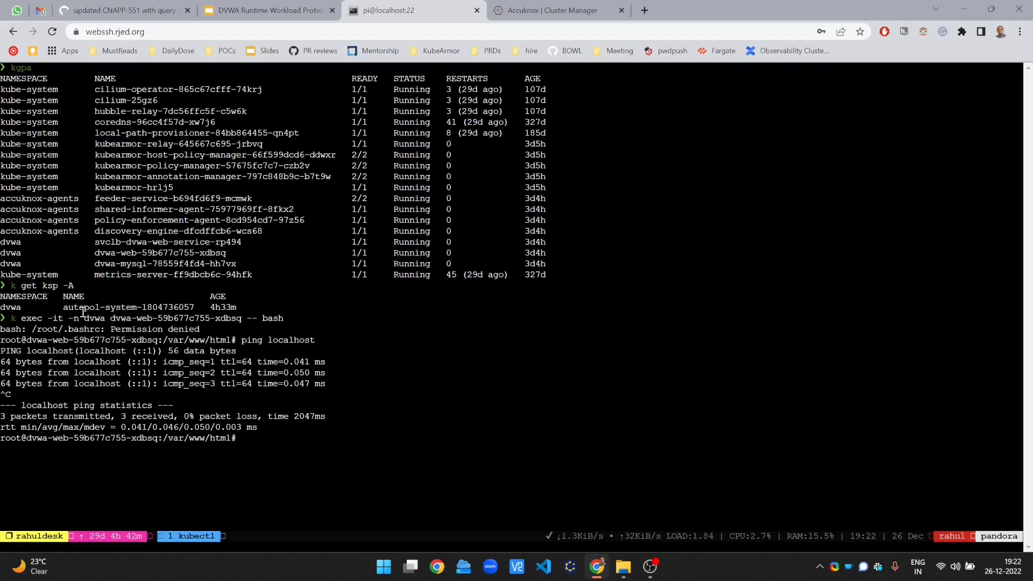
Step: Test policy enforcement in the dvwa-web pod by trying to run ps, grep and cat
text(ps)
key(Return)
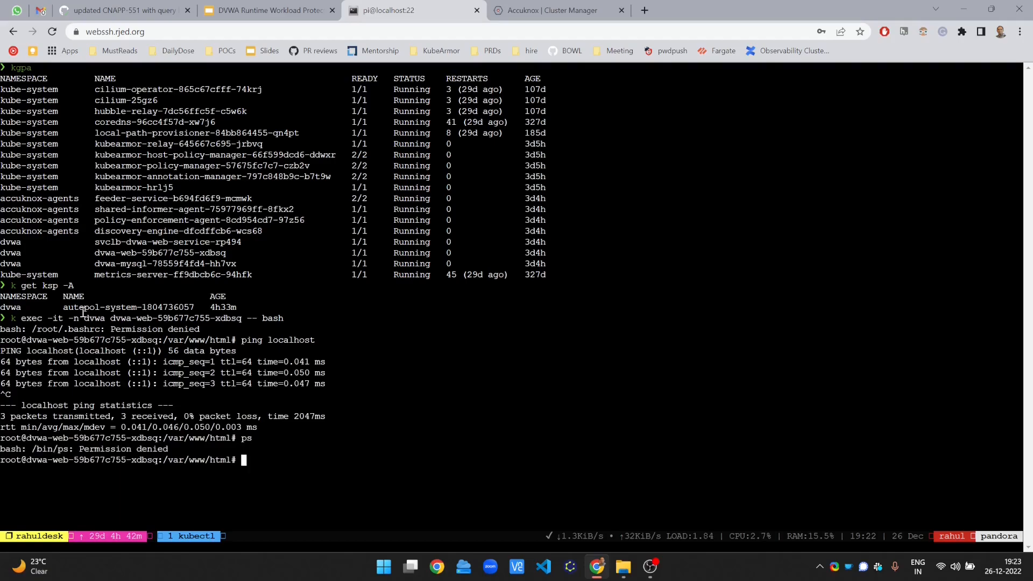
text(grep)
key(Return)
text(cat)
key(Return)
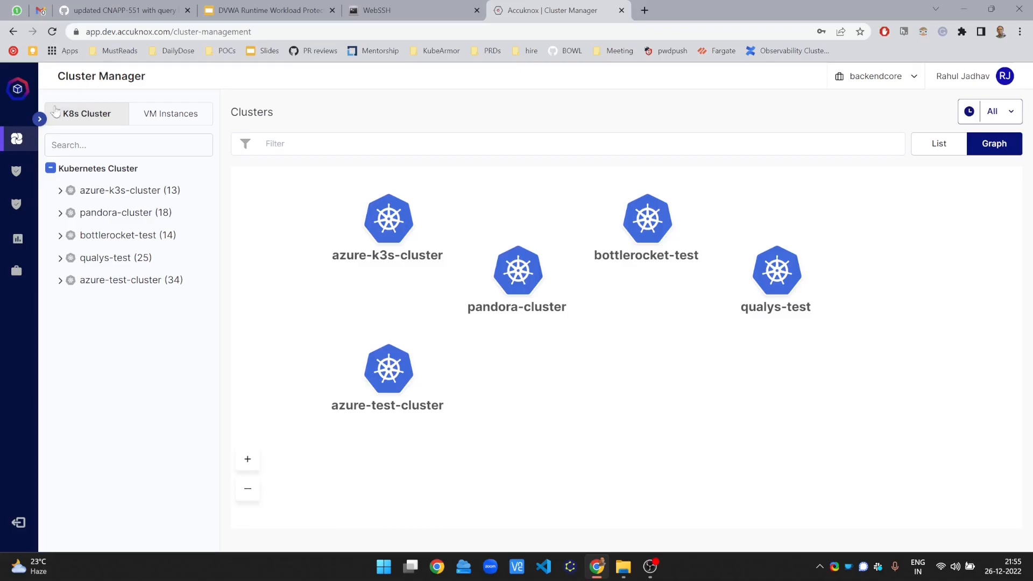
Step: Switch to AccuKnox and show the KubeArmor logs for pandora-cluster's dvwa namespace over the last 3 hours
click(43, 118)
mouse_move(76, 237)
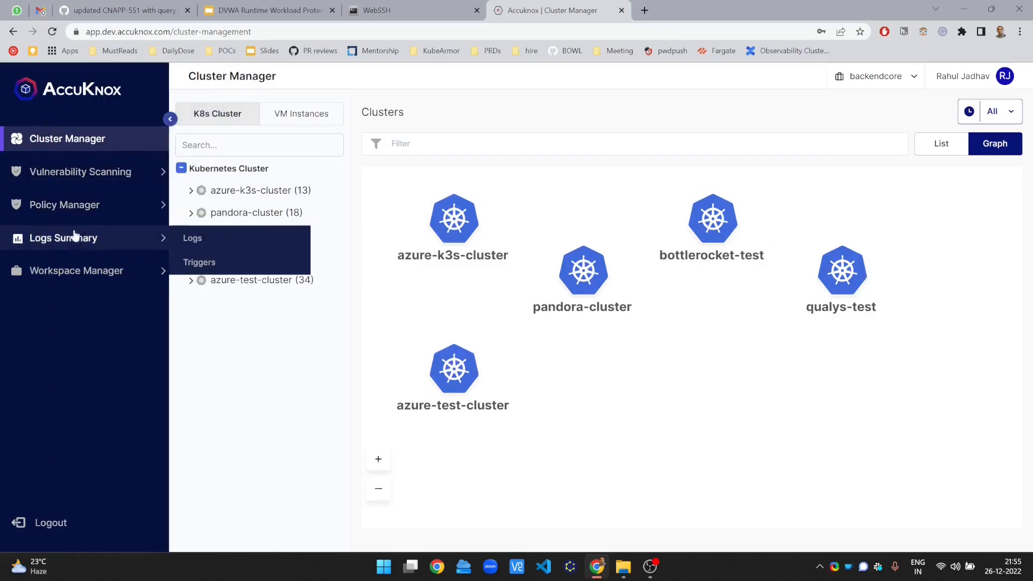
click(227, 249)
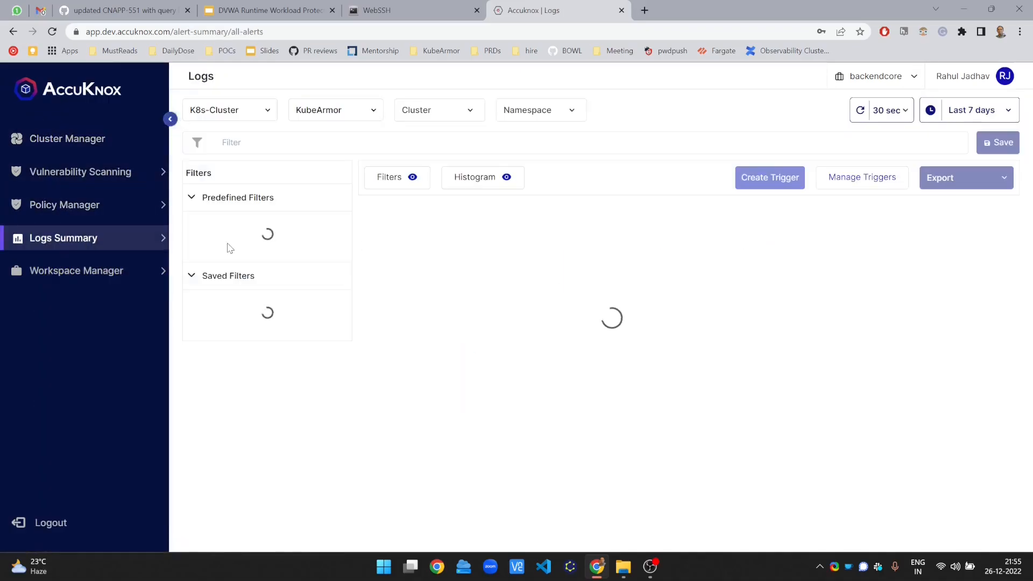
click(459, 117)
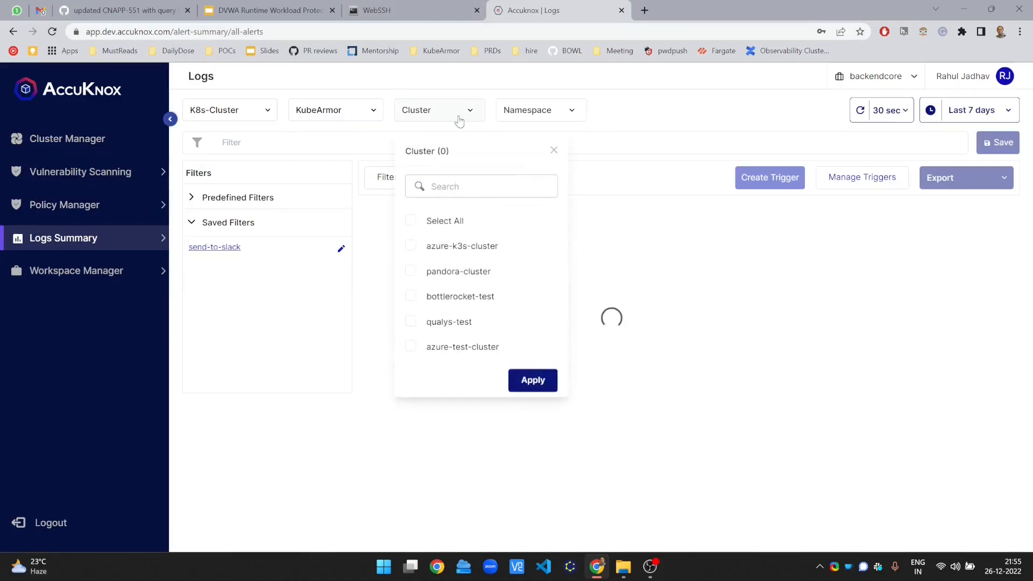
click(410, 268)
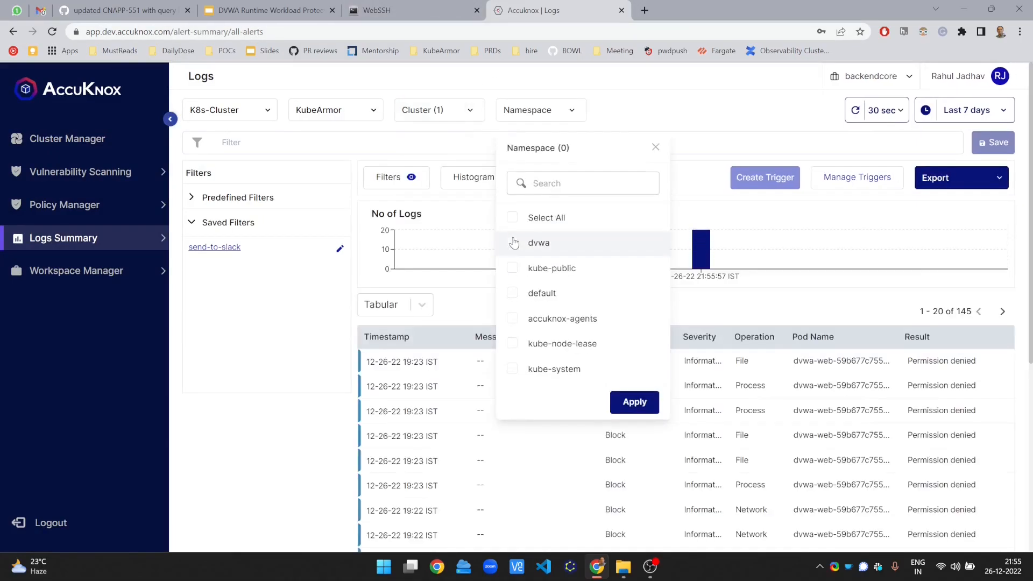
click(513, 245)
click(634, 402)
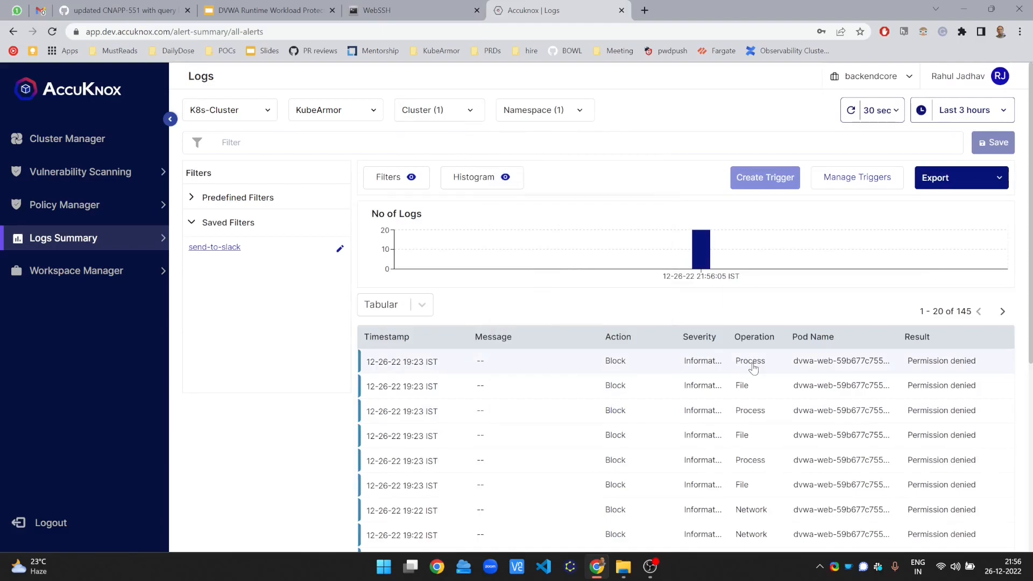
Step: Examine the raw log details of the blocked Process events for /bin/cat, /bin/grep and /bin/ps
click(753, 367)
scroll(753, 368, down, 4)
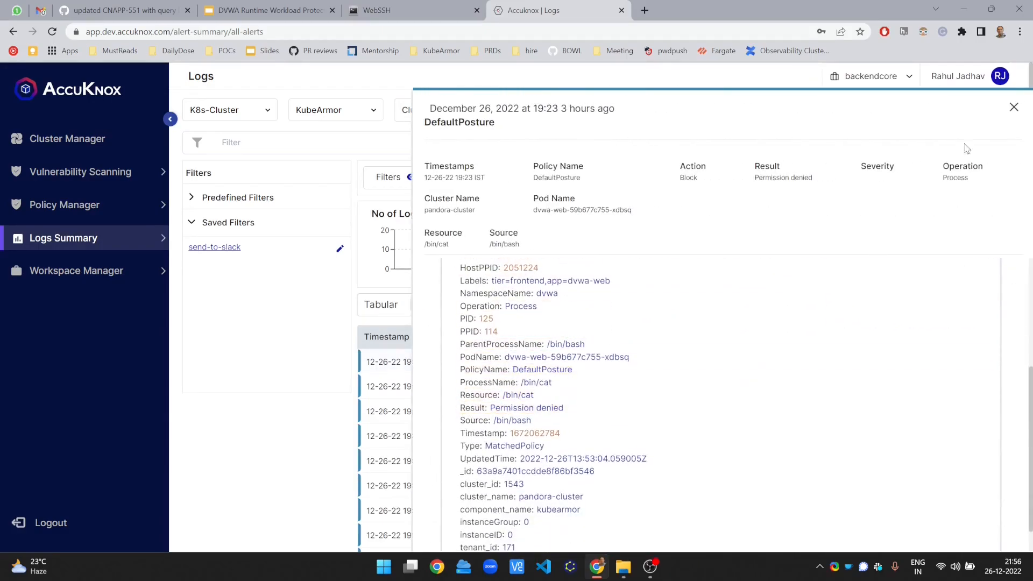
click(1014, 107)
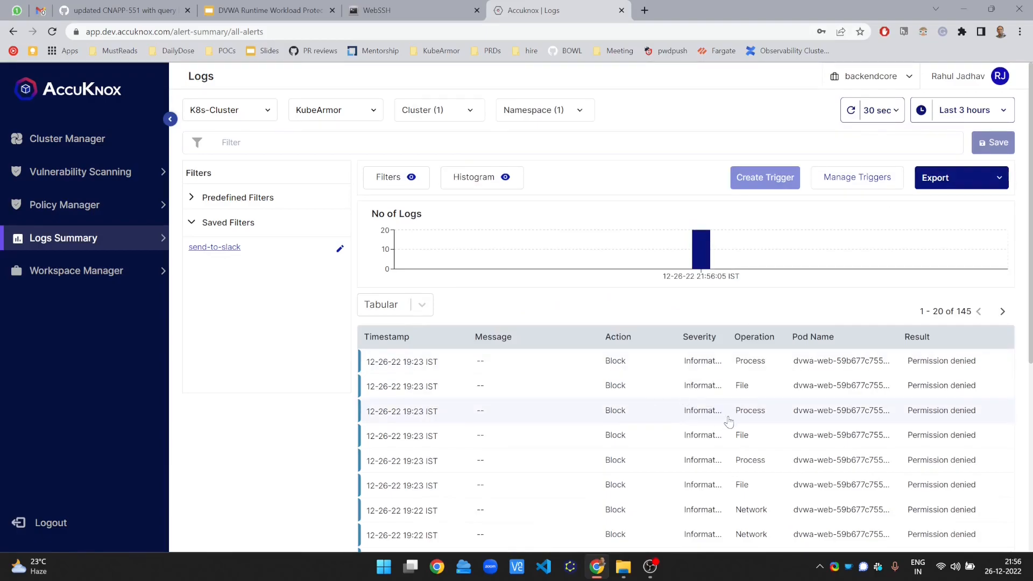
click(727, 418)
scroll(728, 422, down, 3)
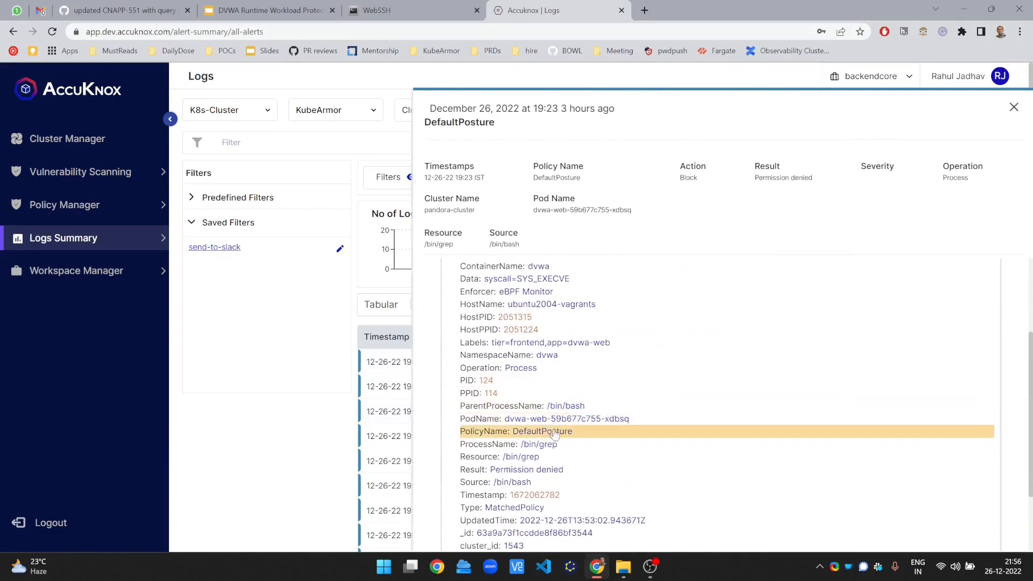
click(1013, 108)
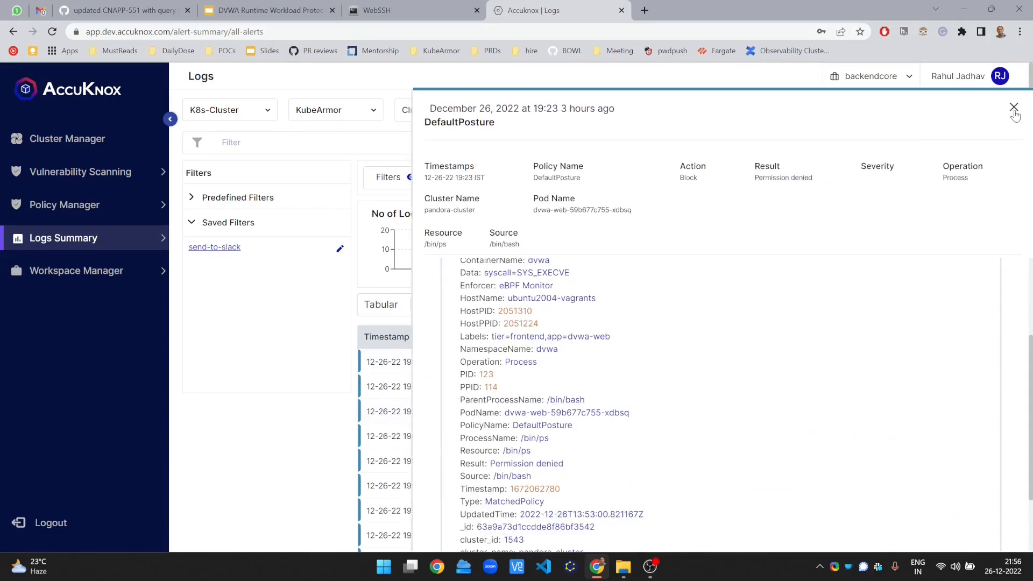
click(1014, 108)
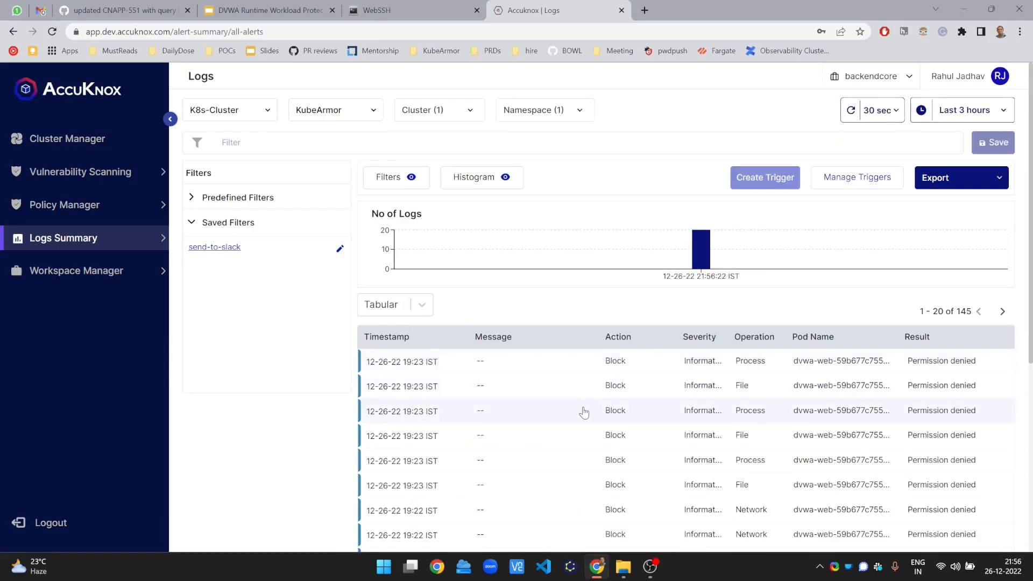
Step: Use the Result field in the /bin/cat event's raw log to filter the logs by Result:Permission denied
click(680, 360)
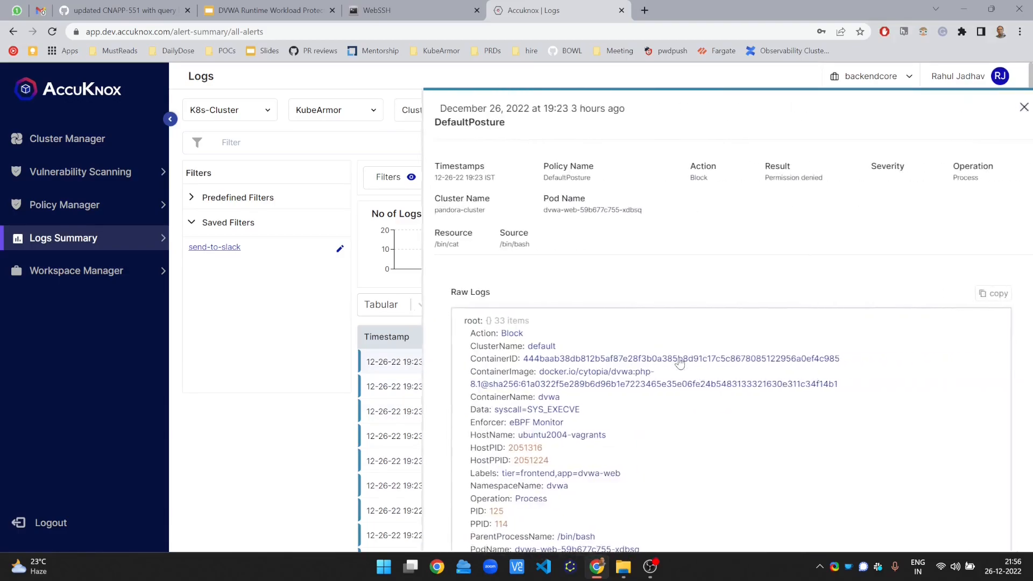
scroll(539, 436, down, 3)
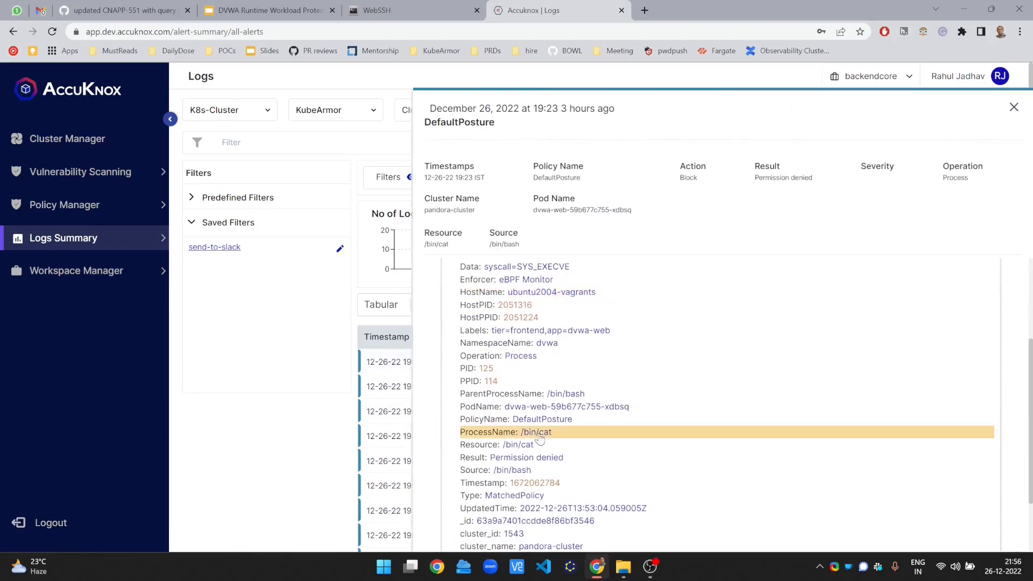
click(491, 457)
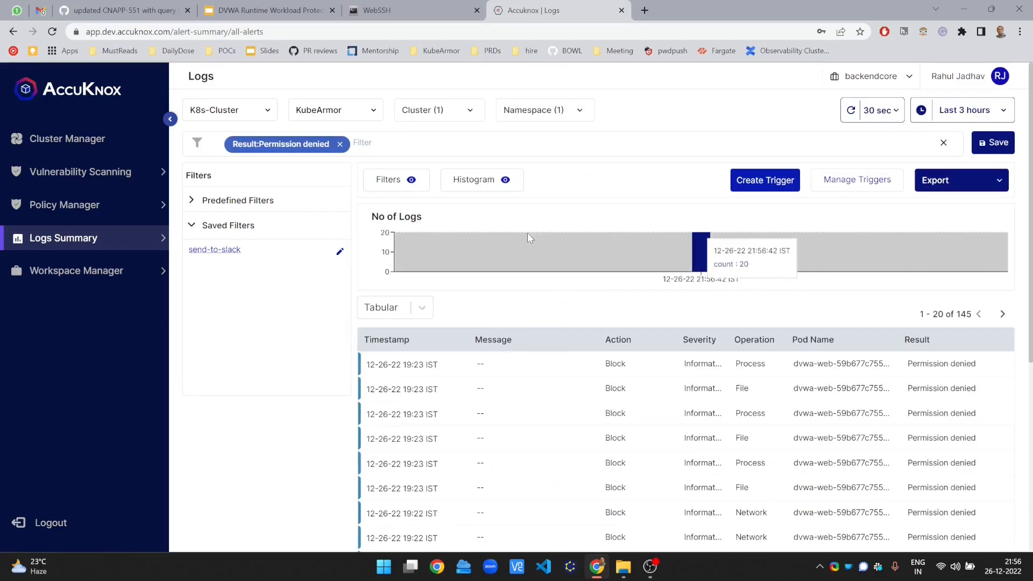
Step: Create an alert trigger from the current filter, named send-to-slack2 and initiated at Runtime as it happens
click(746, 184)
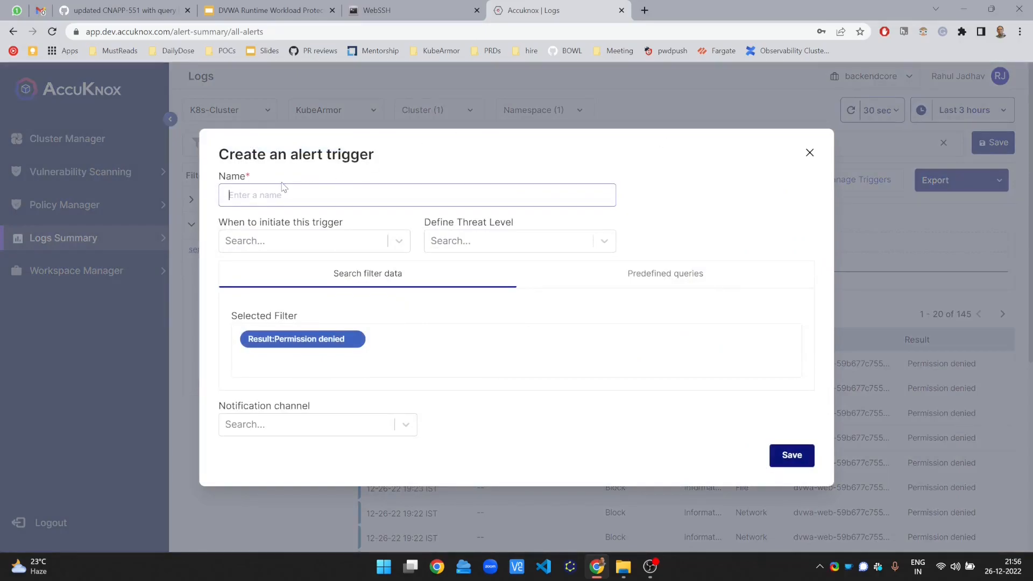
text(send-)
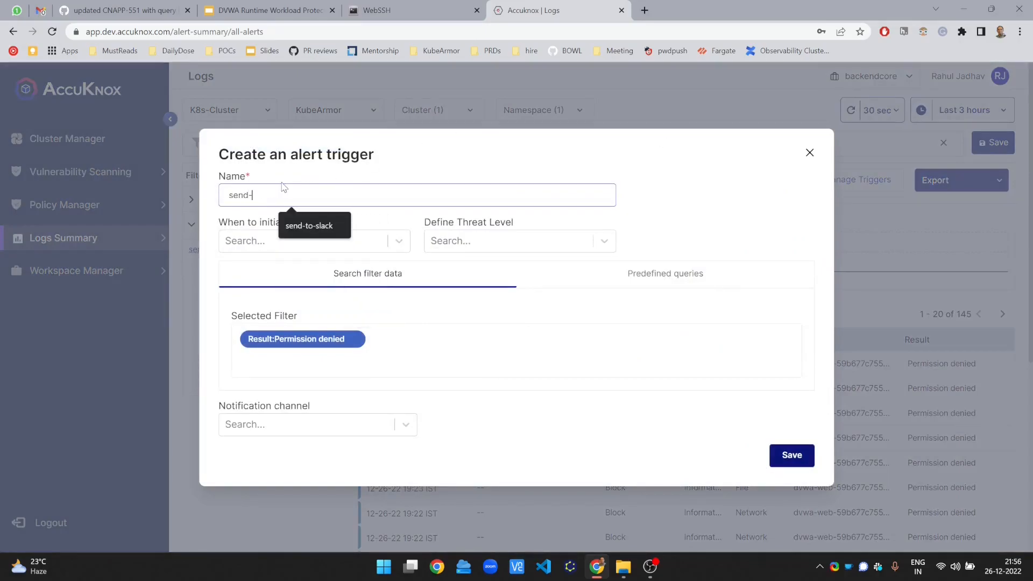
text(to-slack2)
key(Tab)
click(301, 250)
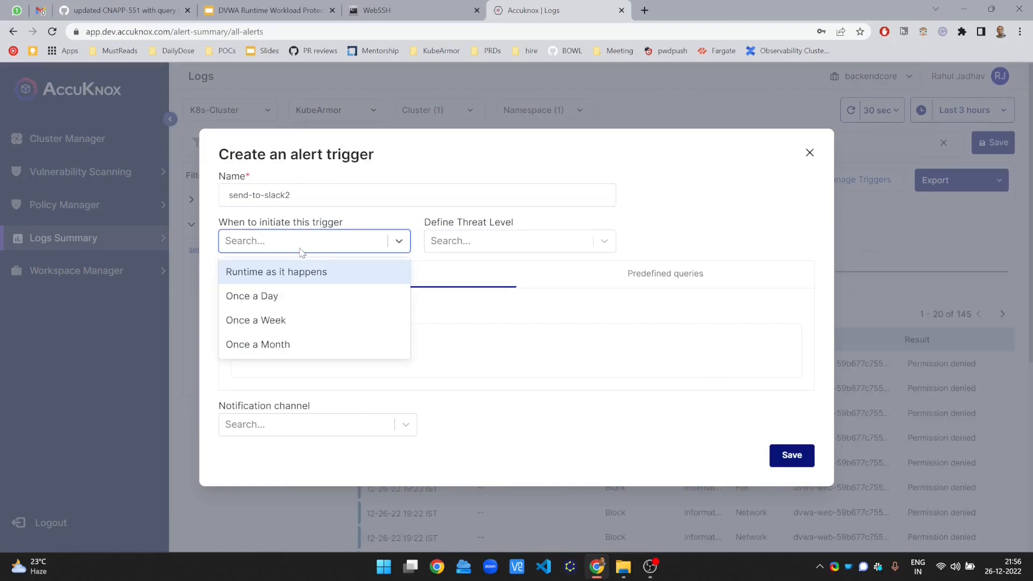
click(294, 275)
Step: Set the trigger's threat level to High and its notification channel to Slack, and save the trigger
click(494, 243)
click(477, 280)
click(275, 429)
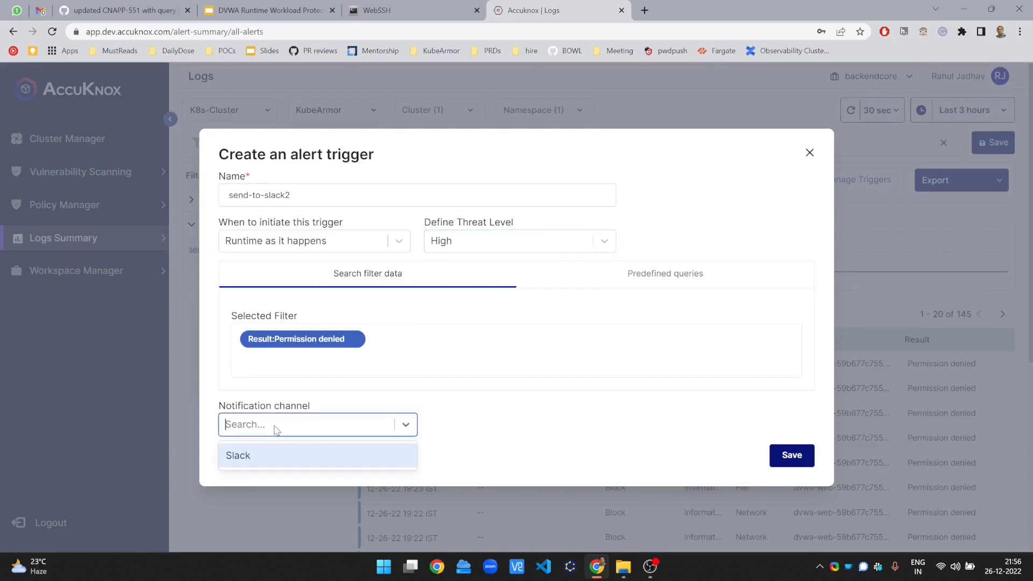
click(398, 452)
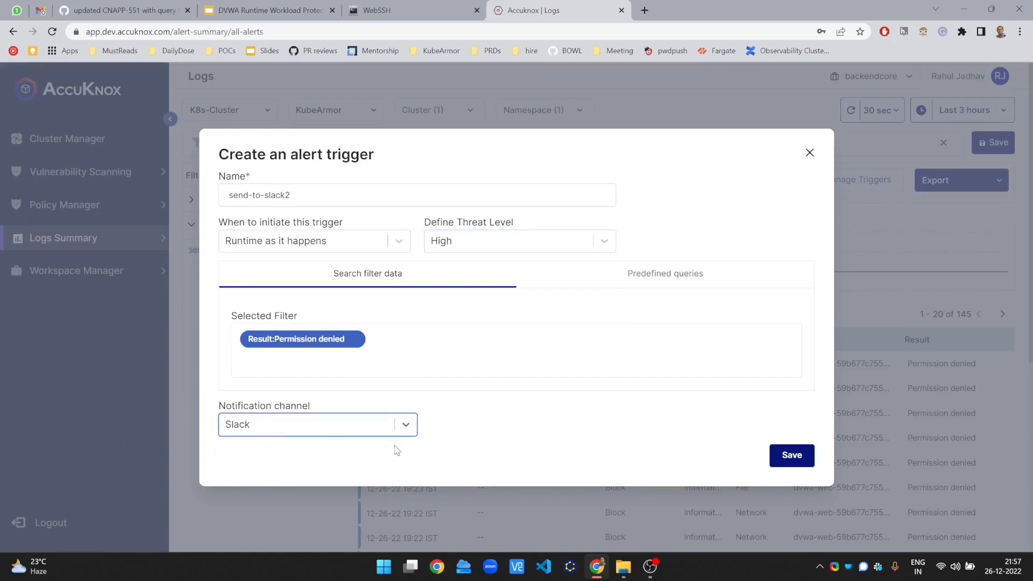
click(796, 457)
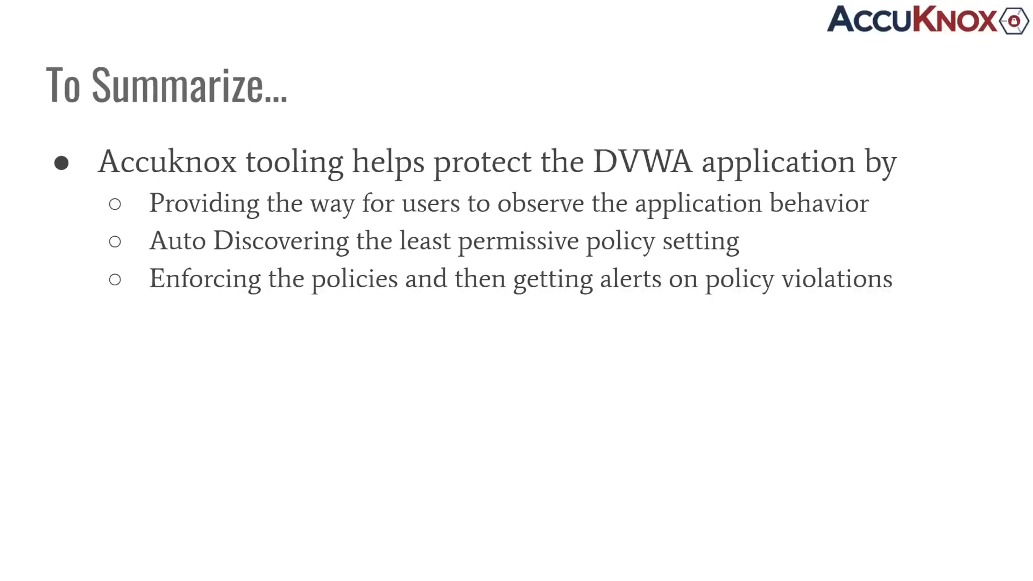